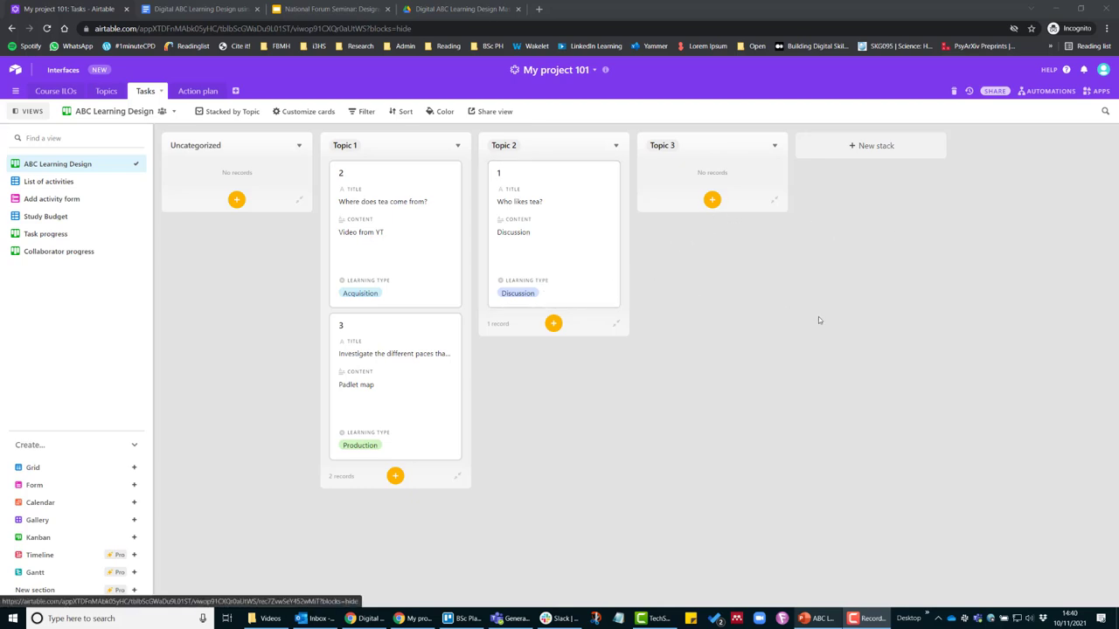
# - Expand the 'Where does tea come from?' record and set its Content Type to Video
pyautogui.click(385, 208)
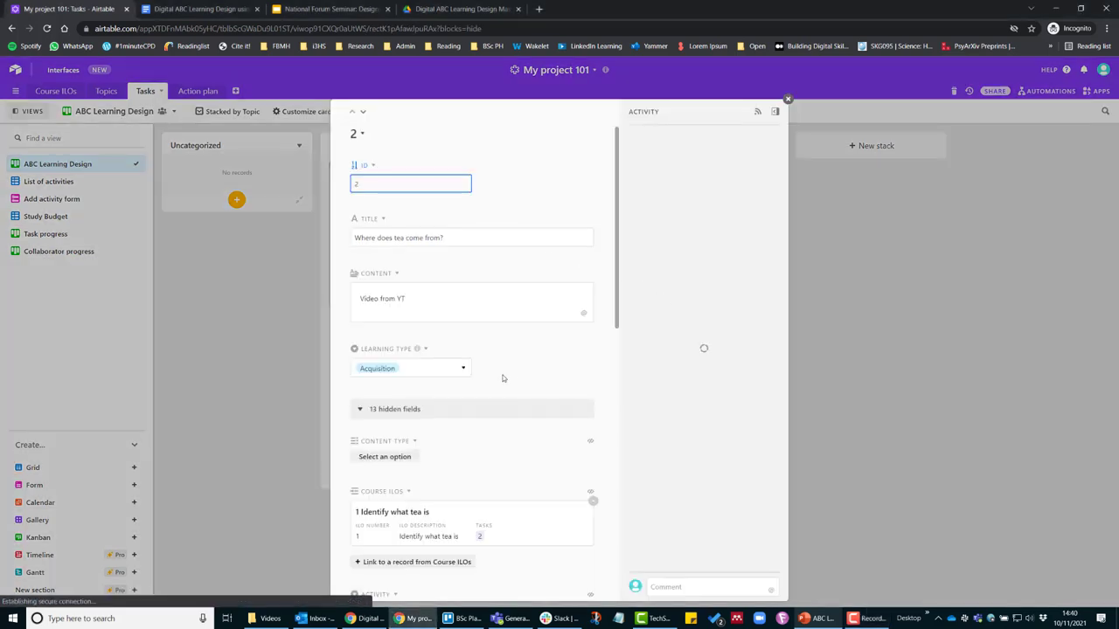
pyautogui.scroll(-2, 505, 378)
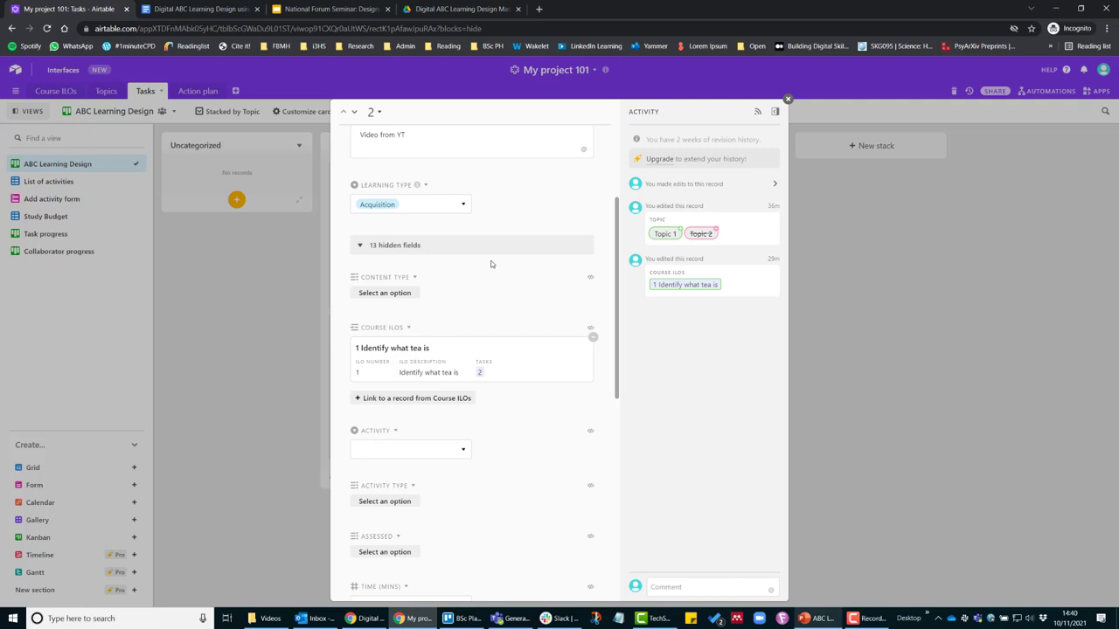
pyautogui.scroll(-1, 496, 271)
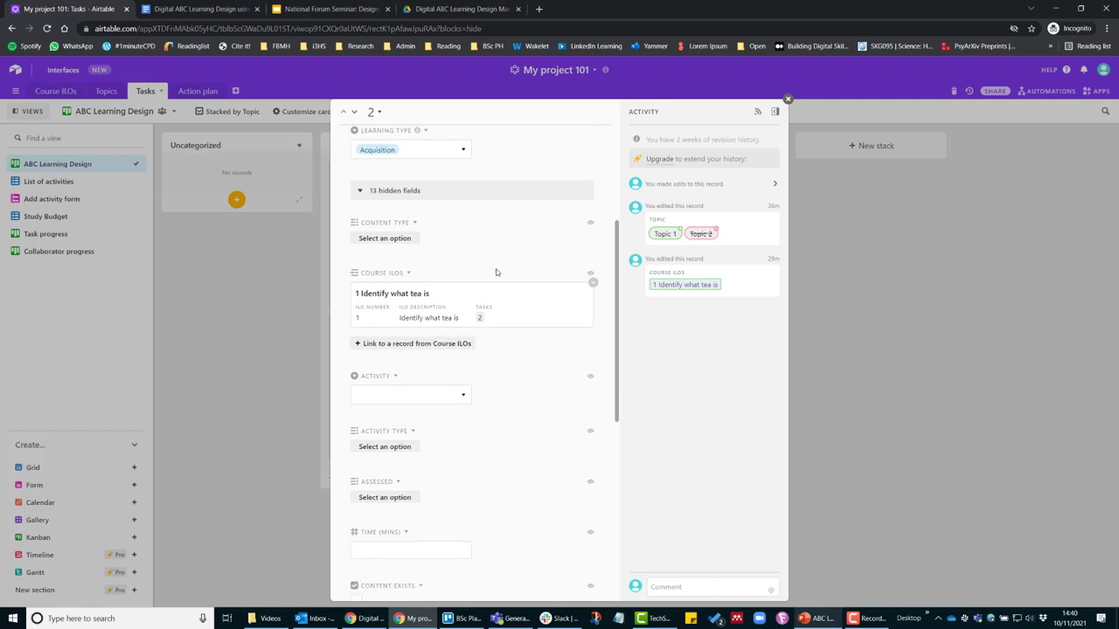
pyautogui.click(406, 241)
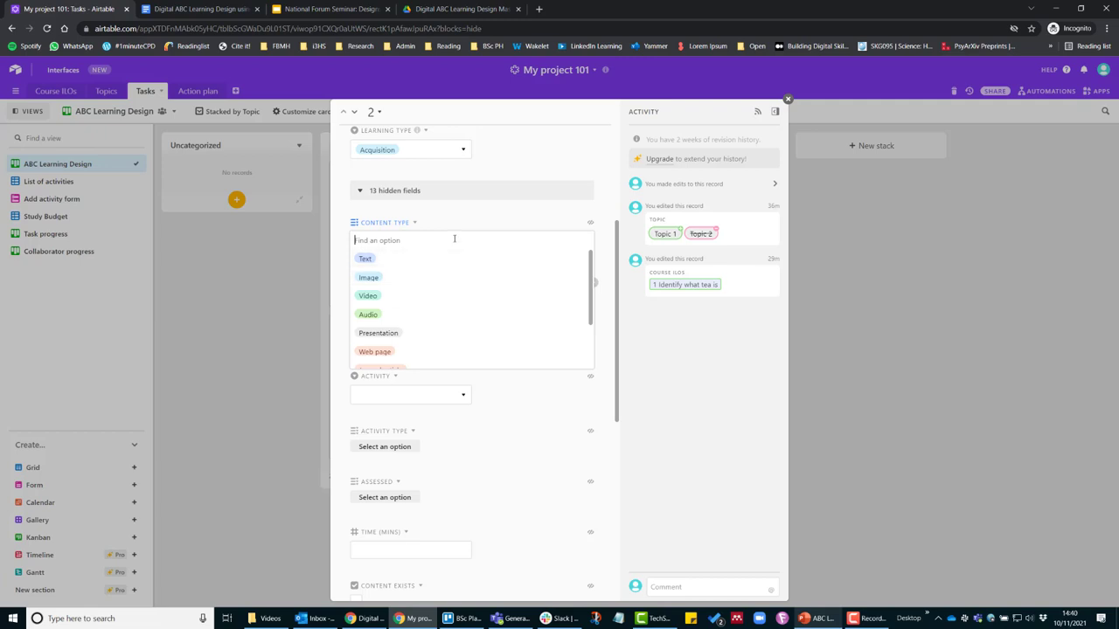
pyautogui.click(487, 227)
pyautogui.scroll(2, 435, 229)
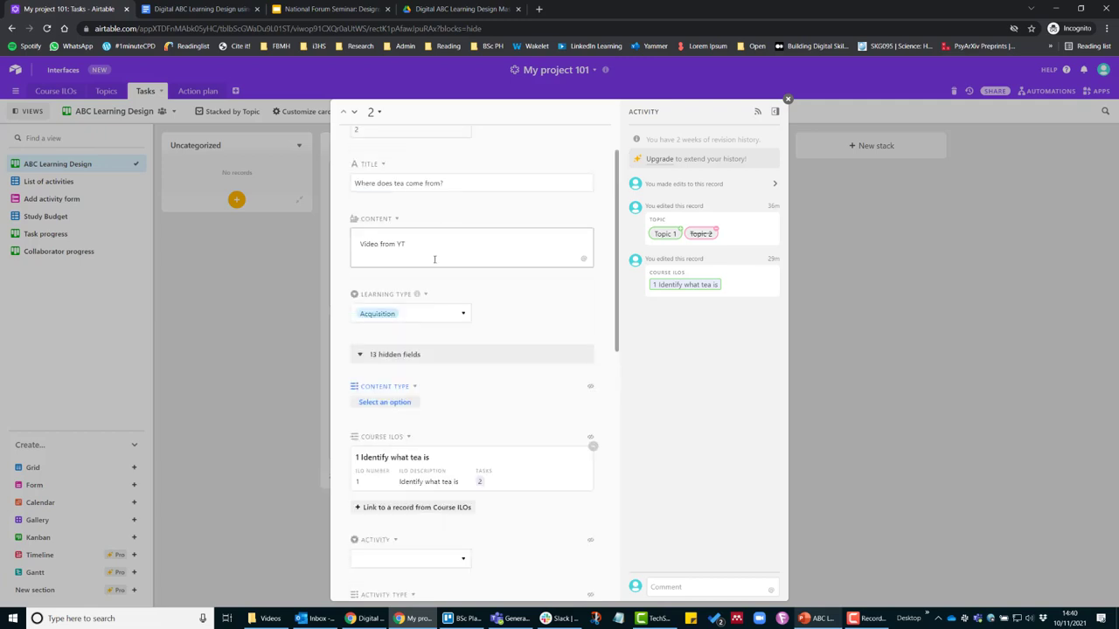
pyautogui.scroll(-3, 435, 259)
pyautogui.click(394, 293)
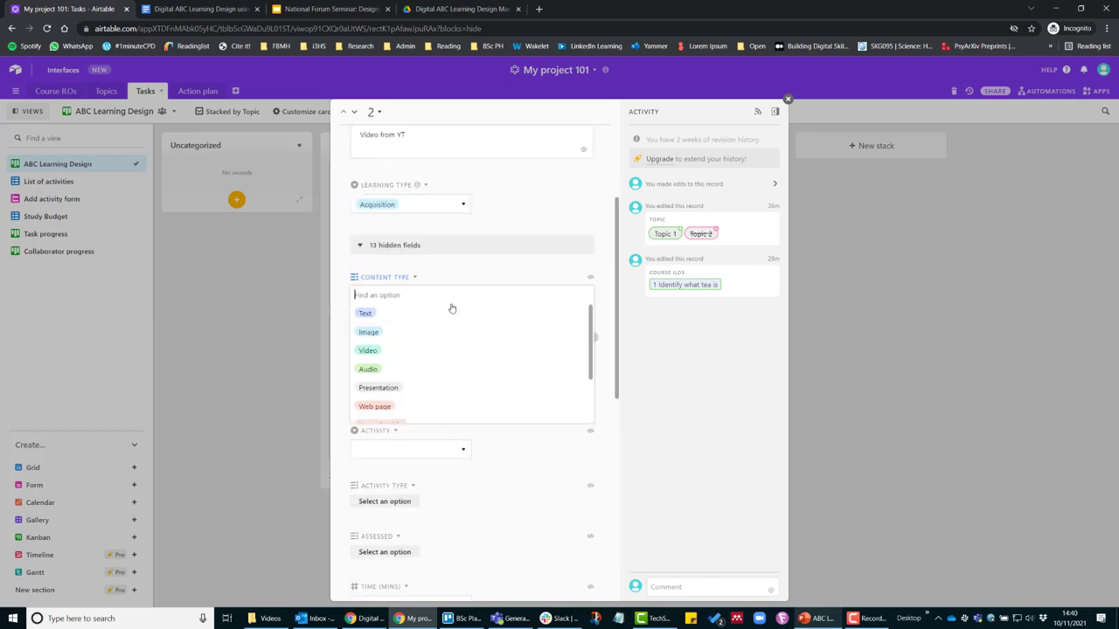
pyautogui.click(368, 352)
# - Set Activity to No, Assessed to Not assessed, and Activity Type to Not an activity
pyautogui.scroll(-4, 500, 309)
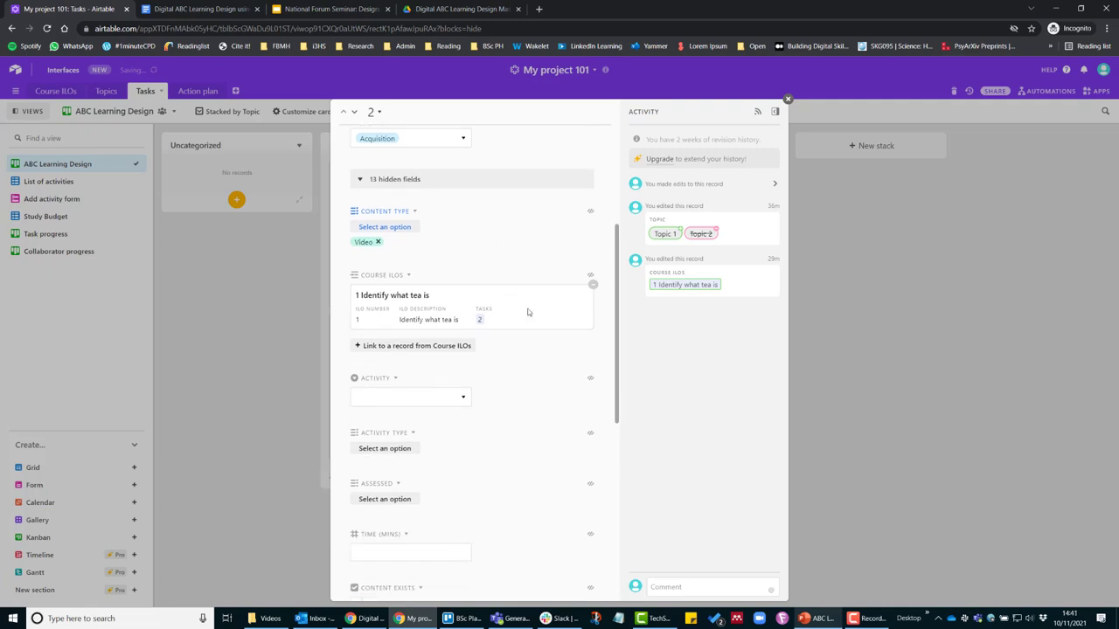
pyautogui.click(461, 302)
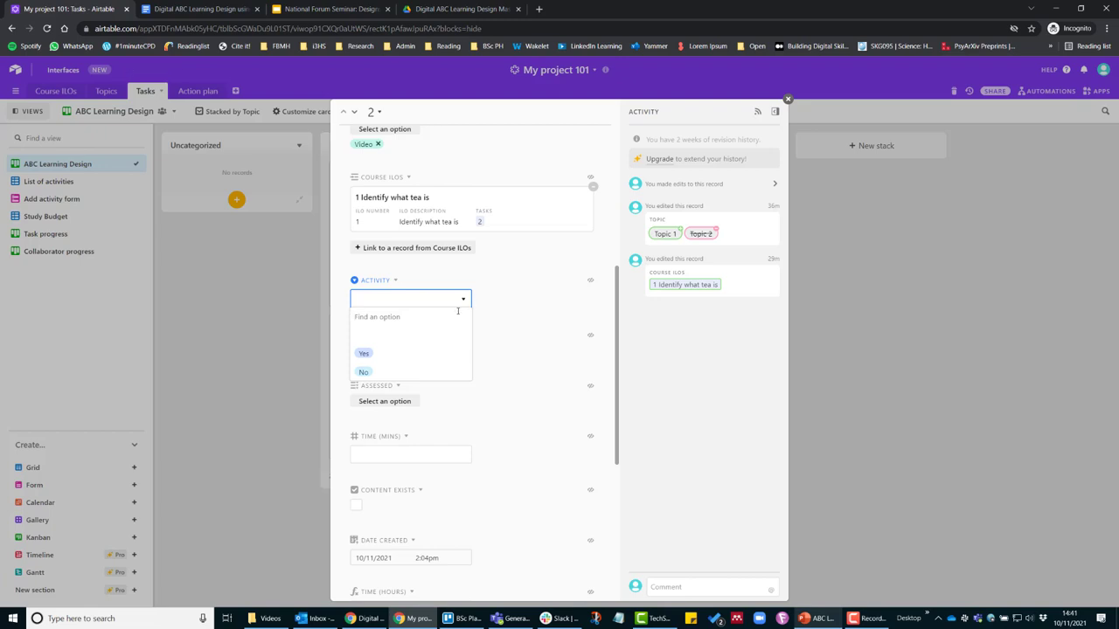
pyautogui.click(376, 373)
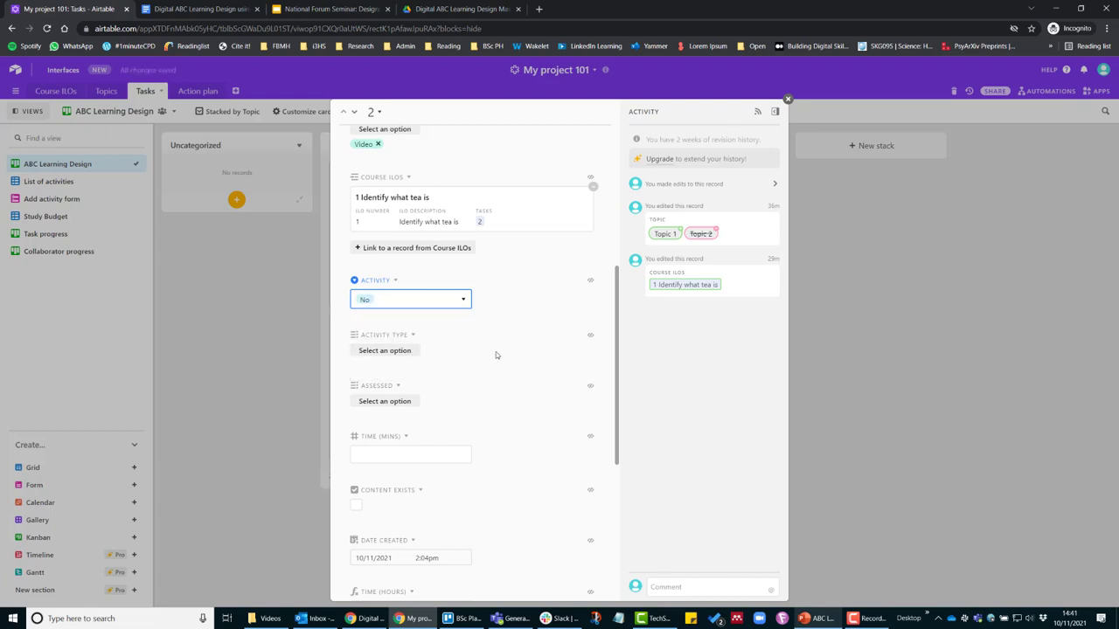
pyautogui.scroll(-1, 498, 355)
pyautogui.click(404, 348)
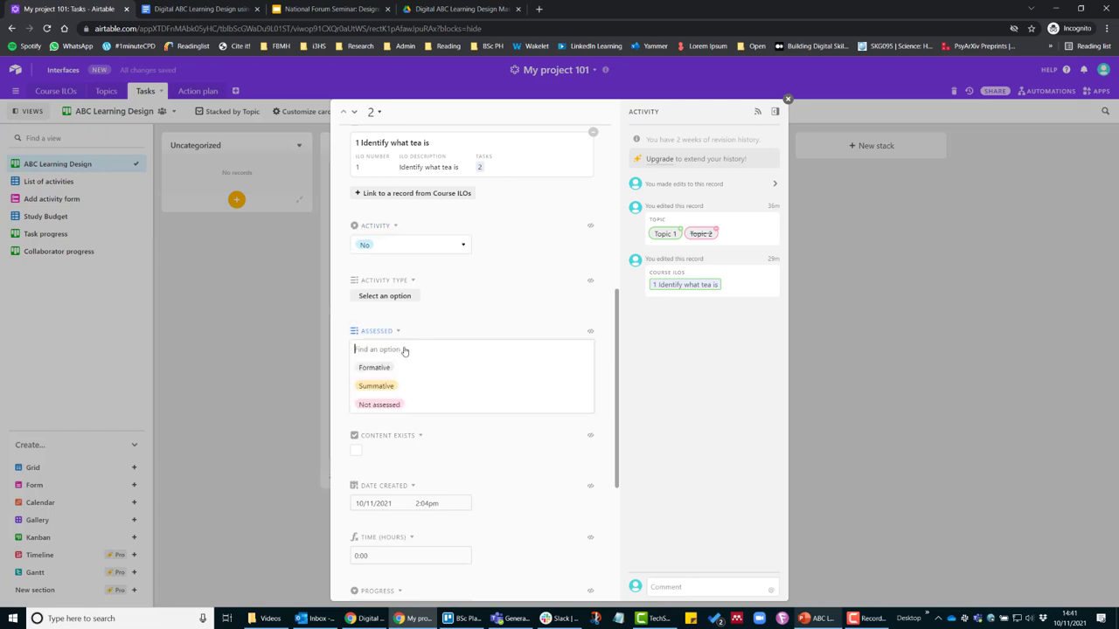
pyautogui.click(381, 405)
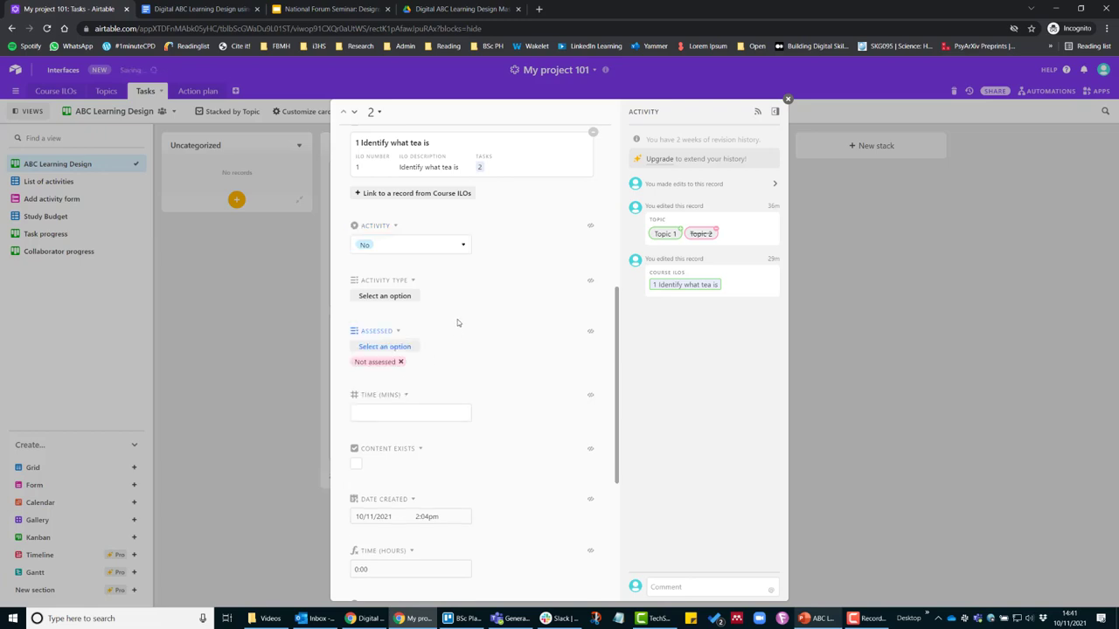
pyautogui.click(405, 296)
pyautogui.click(389, 319)
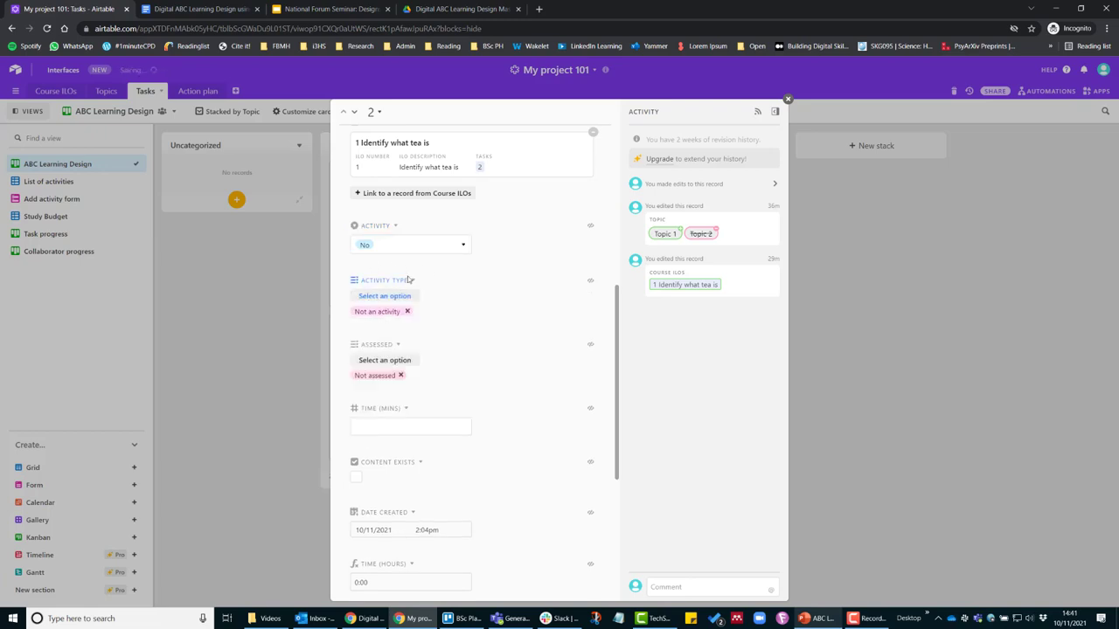
# - Enter 10 in Time (mins) and tick Content Exists
pyautogui.scroll(-1, 458, 348)
pyautogui.click(458, 373)
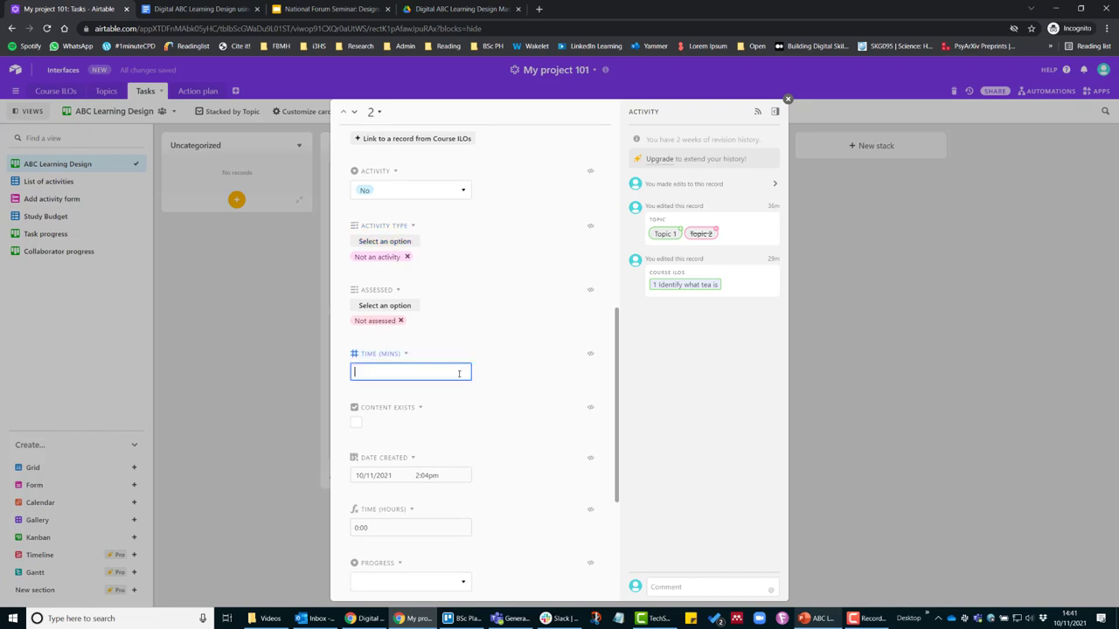
pyautogui.write('10')
pyautogui.click(541, 389)
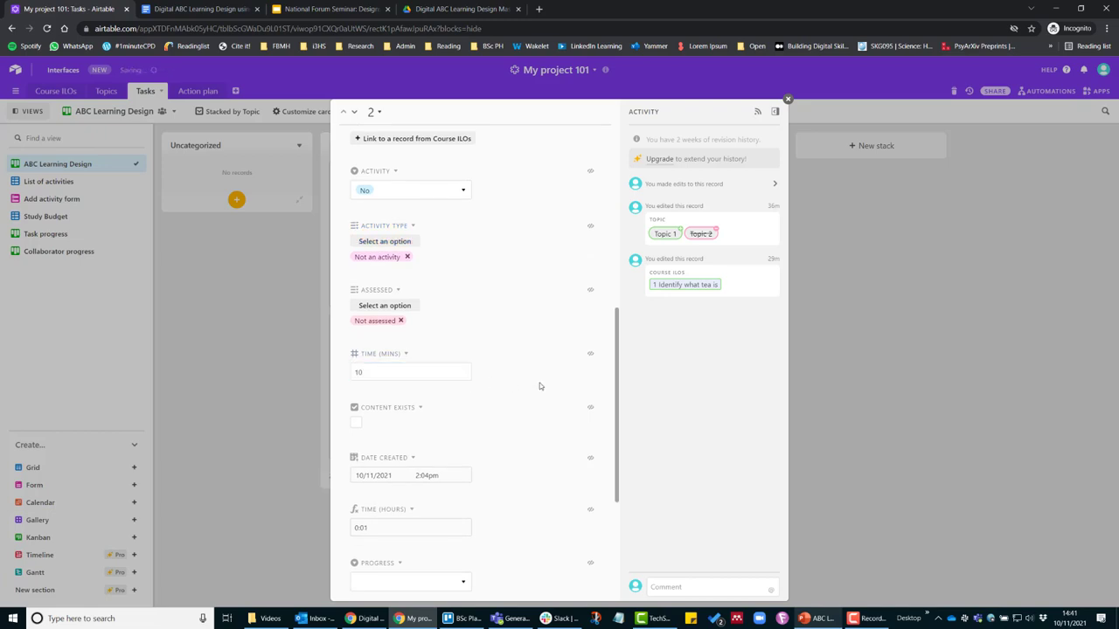
pyautogui.scroll(-1, 494, 379)
pyautogui.click(357, 368)
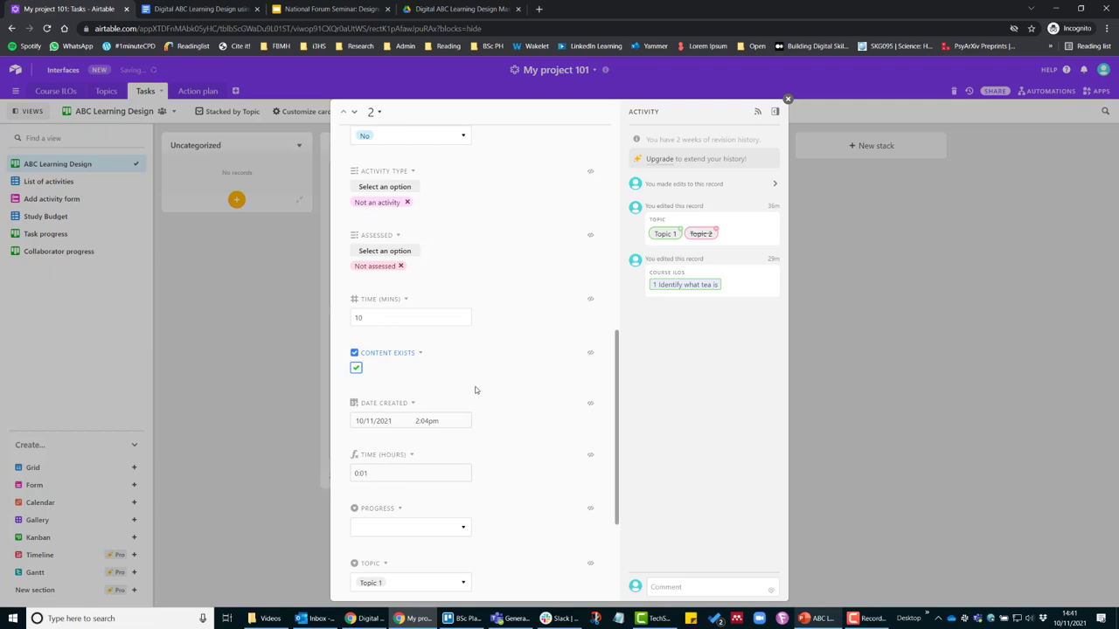
# - Set Progress to To do and assign the collaborator as the task's Owner
pyautogui.scroll(-2, 498, 390)
pyautogui.scroll(-1, 472, 393)
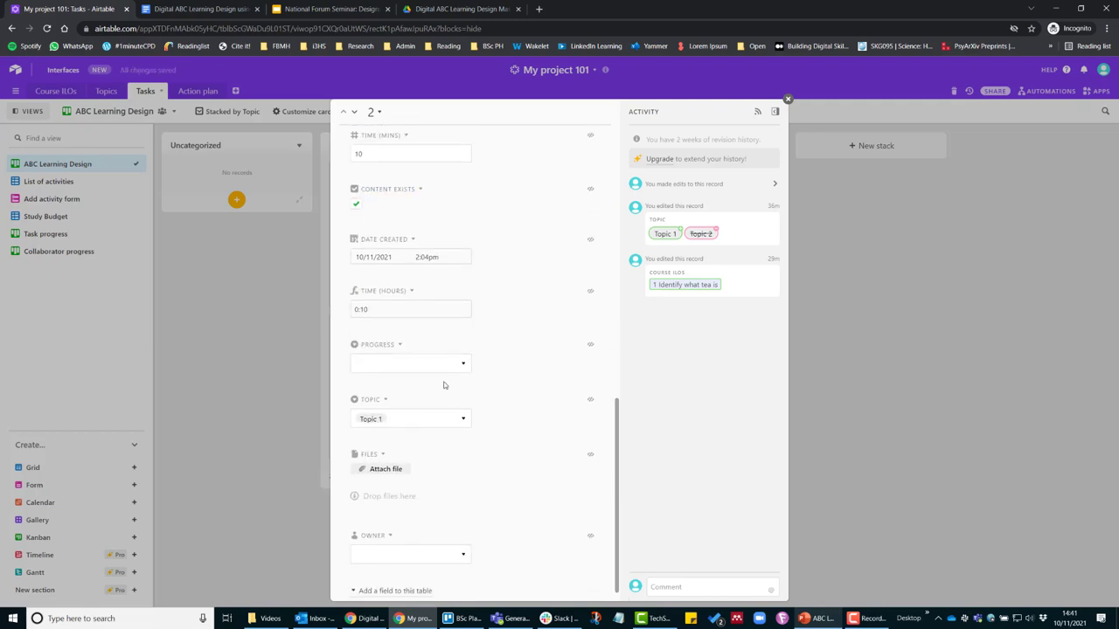
pyautogui.click(459, 369)
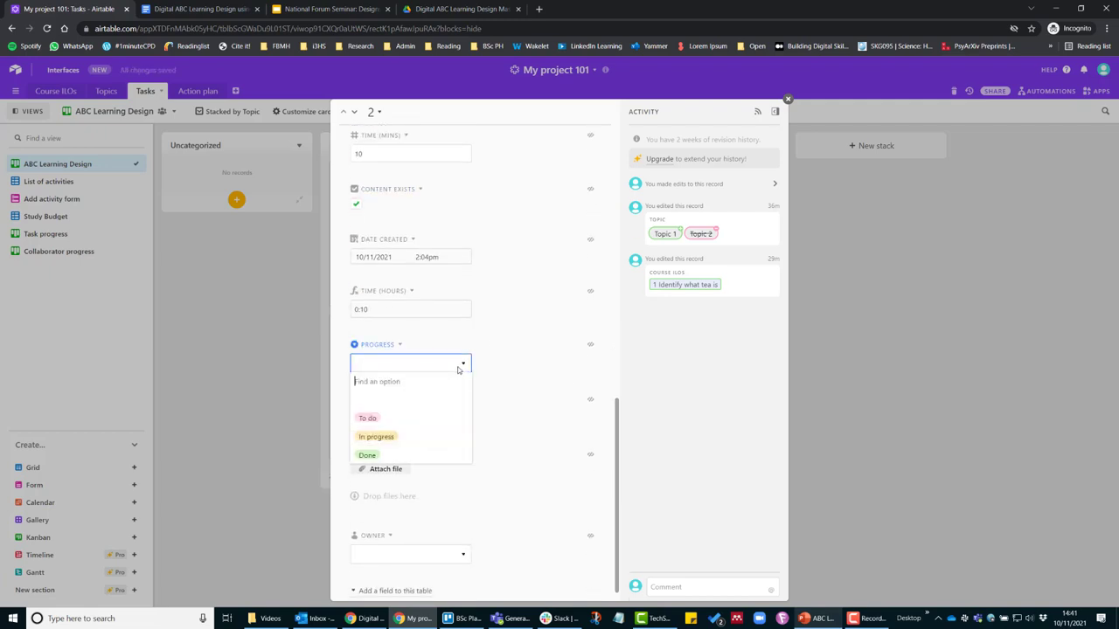
pyautogui.click(402, 417)
pyautogui.press('Tab')
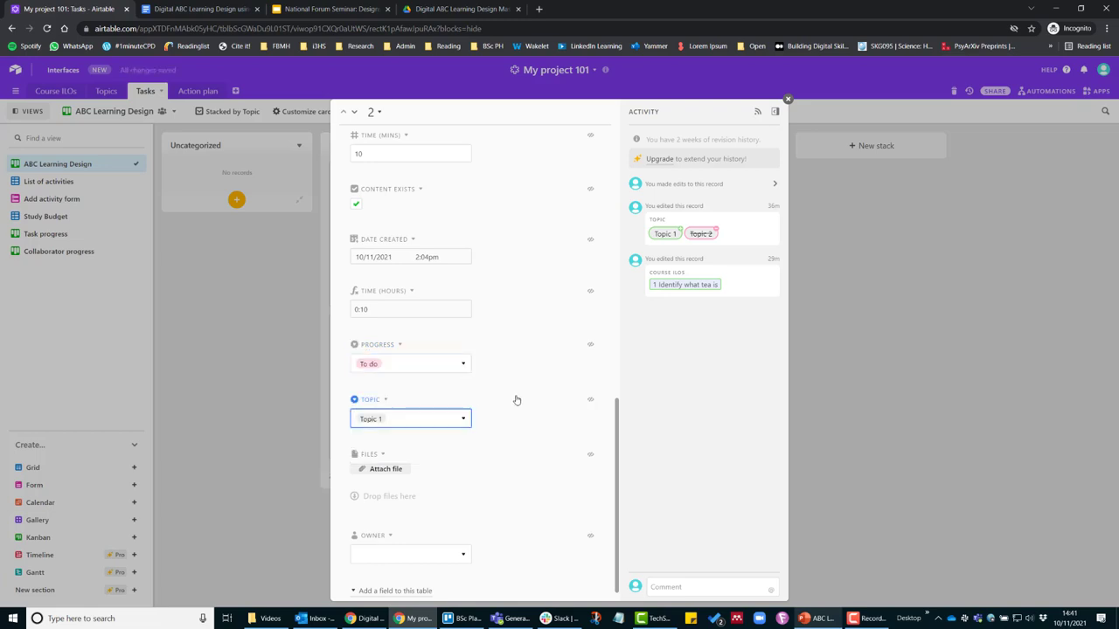
pyautogui.click(461, 539)
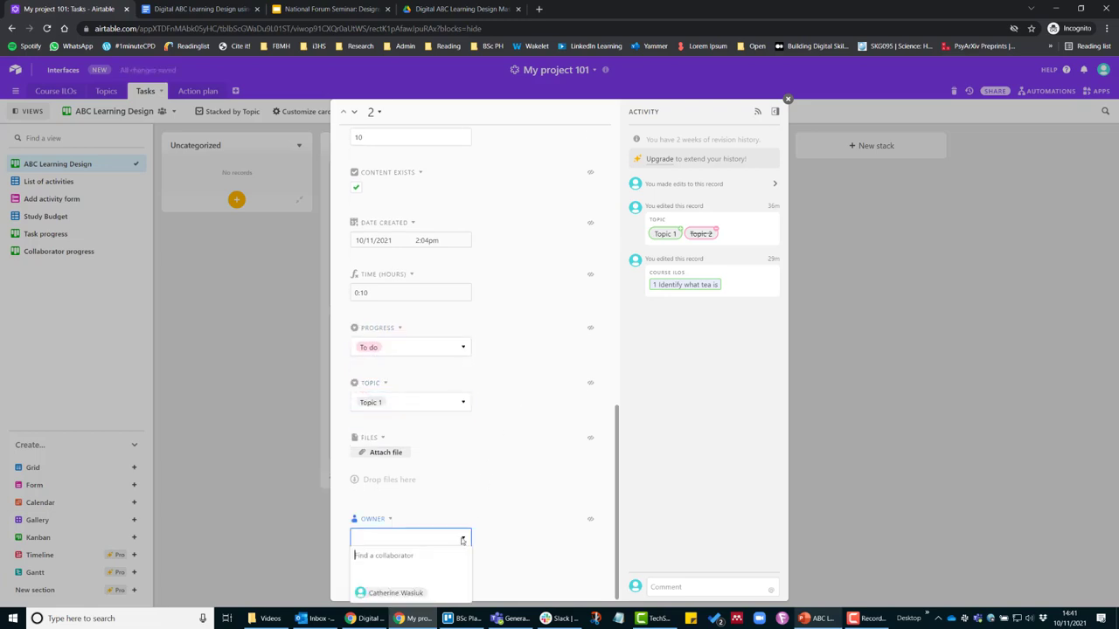
pyautogui.click(426, 593)
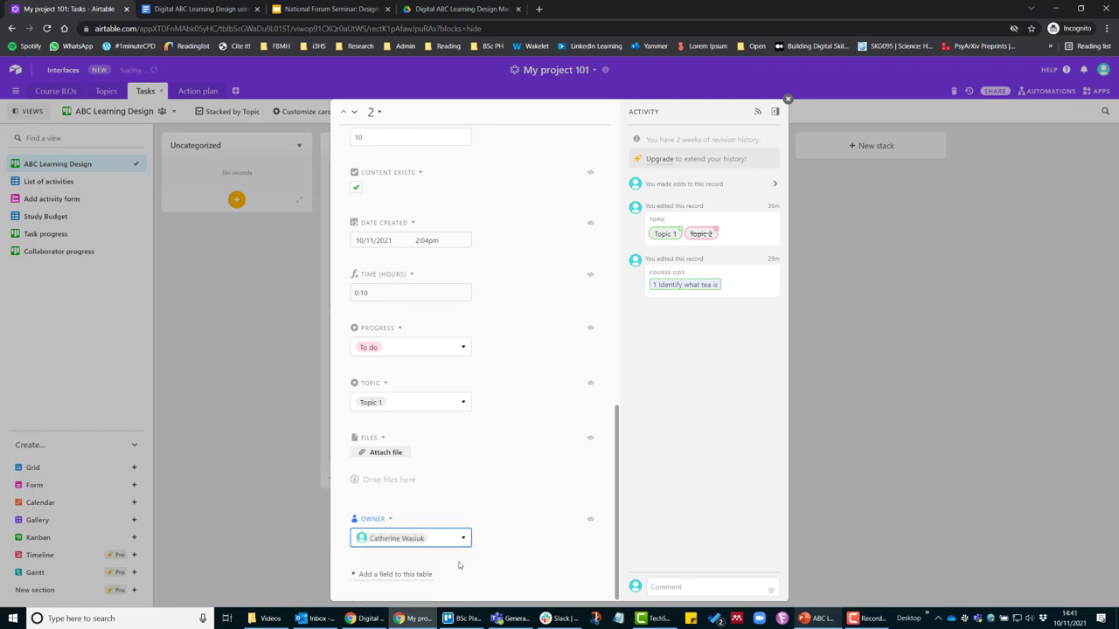
# - Close the record and show the List of activities grid scrolled back to its left edge
pyautogui.click(788, 98)
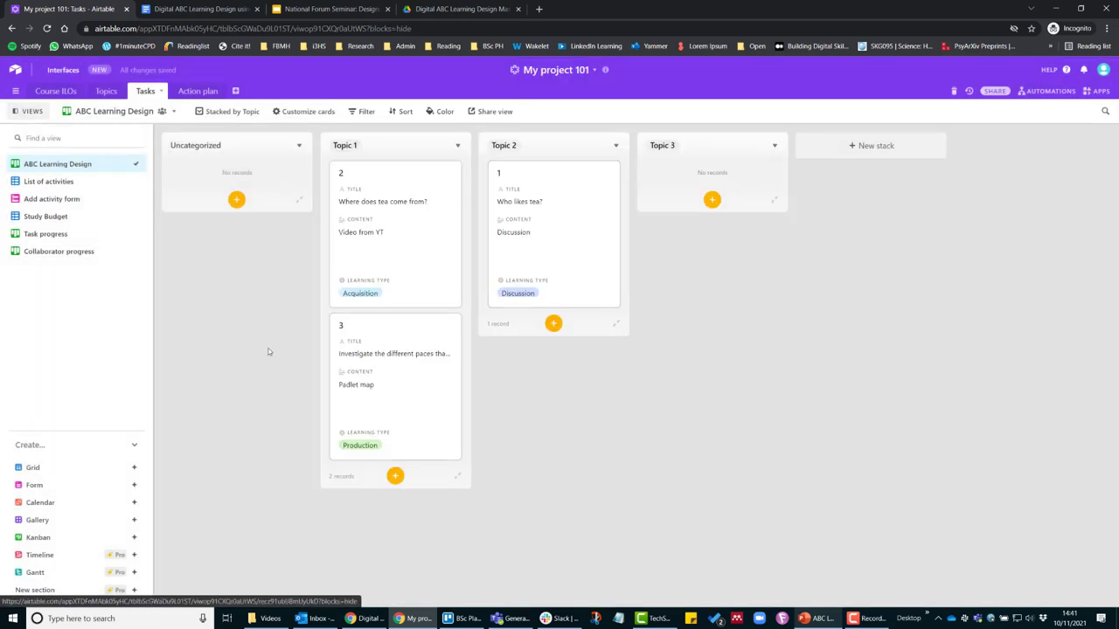
pyautogui.click(53, 183)
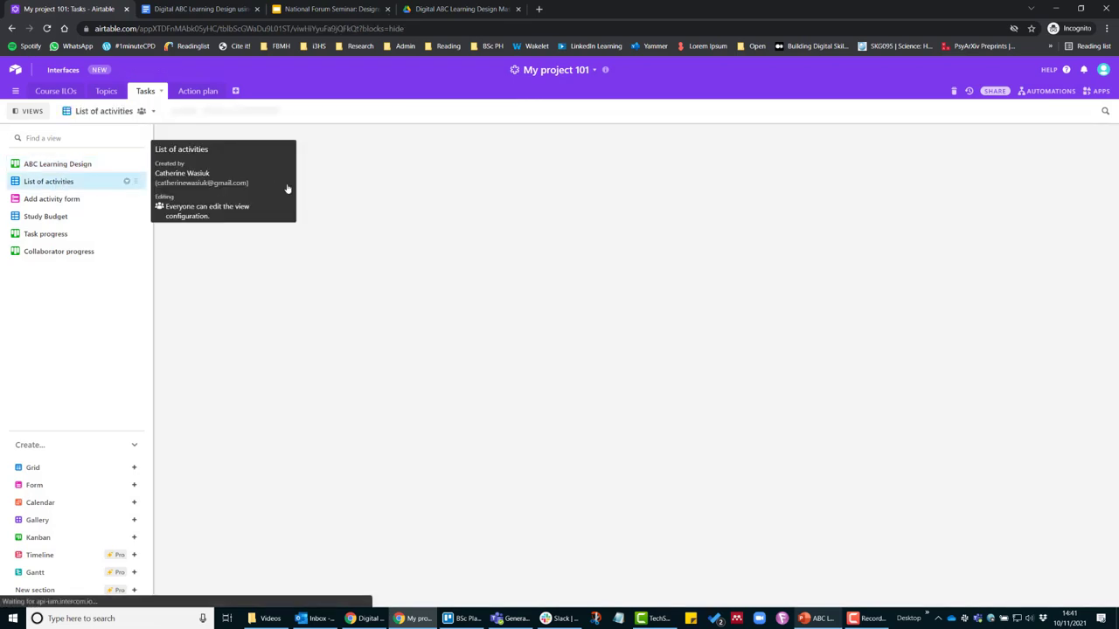
pyautogui.moveTo(595, 603); pyautogui.dragTo(225, 601)
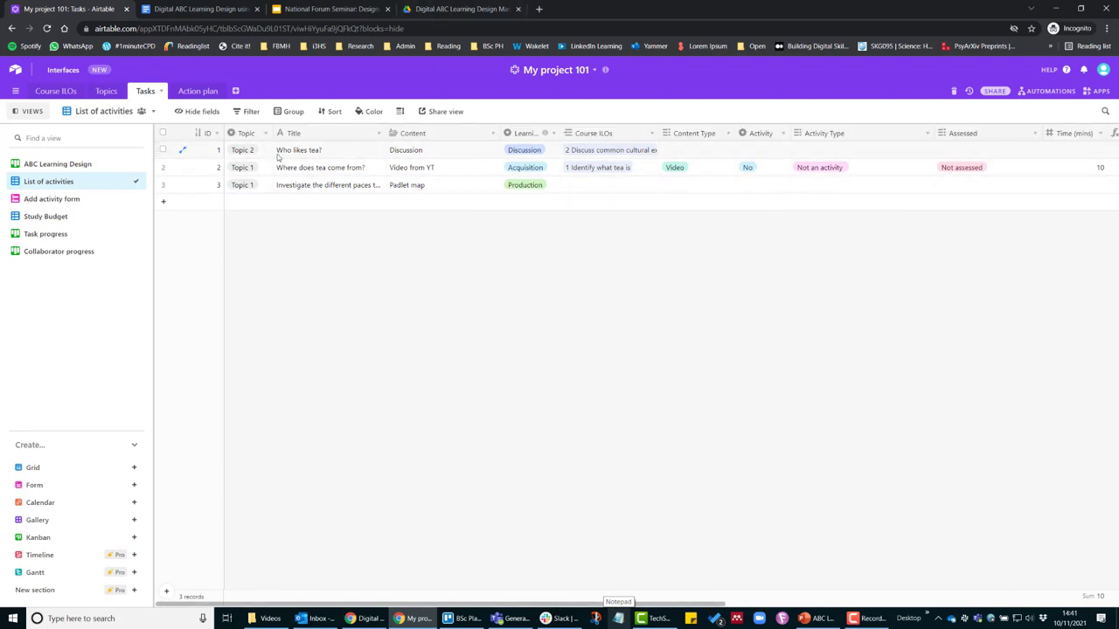
# - In row 1, set Content Type to Text, Activity to Yes, and Activity Type to Discussion
pyautogui.click(692, 154)
pyautogui.click(667, 150)
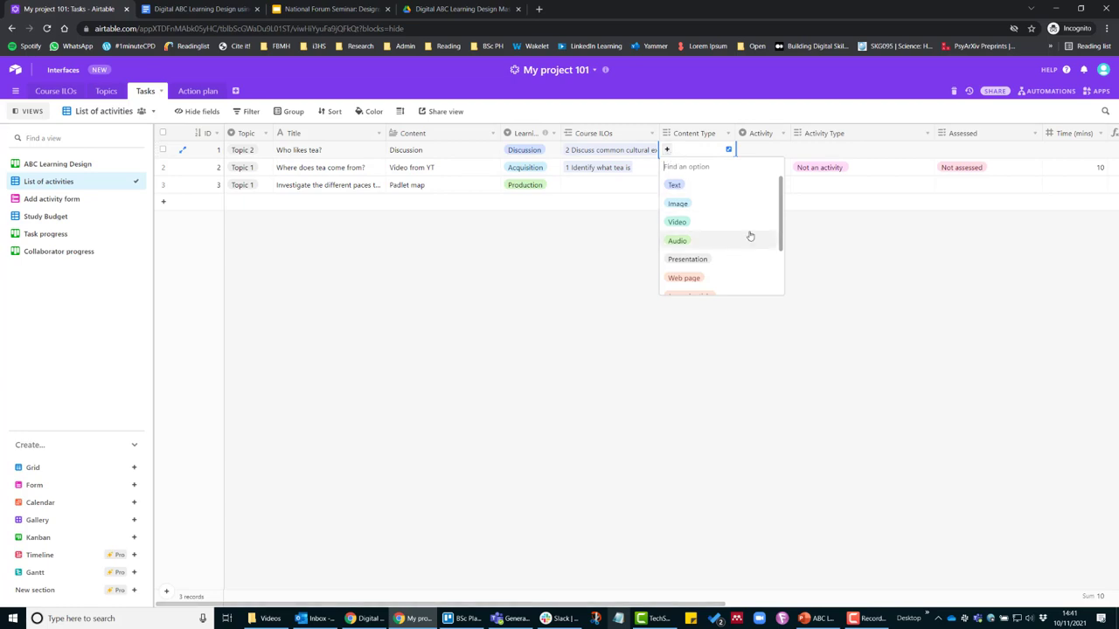
pyautogui.scroll(-2, 750, 236)
pyautogui.scroll(2, 749, 237)
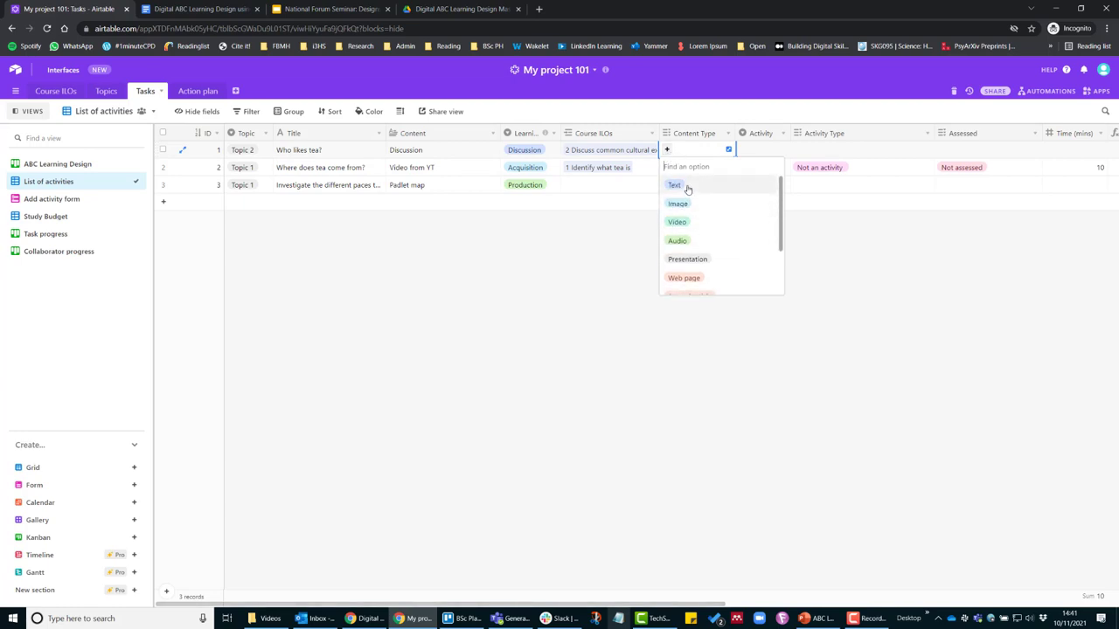
pyautogui.click(674, 184)
pyautogui.click(755, 153)
pyautogui.click(783, 150)
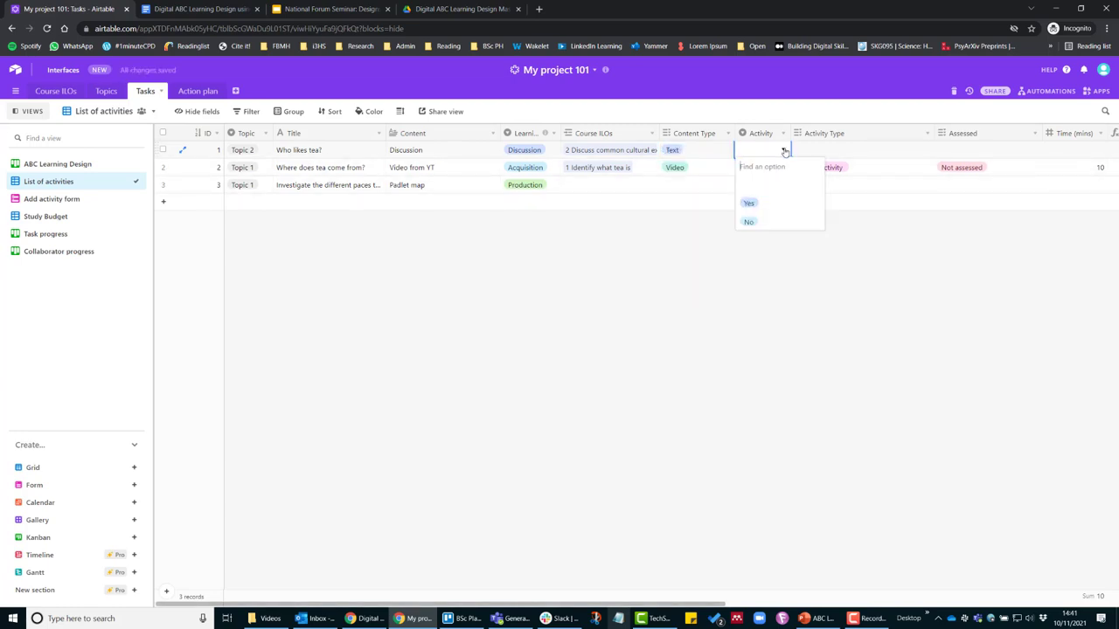
pyautogui.click(754, 202)
pyautogui.click(871, 150)
pyautogui.click(796, 149)
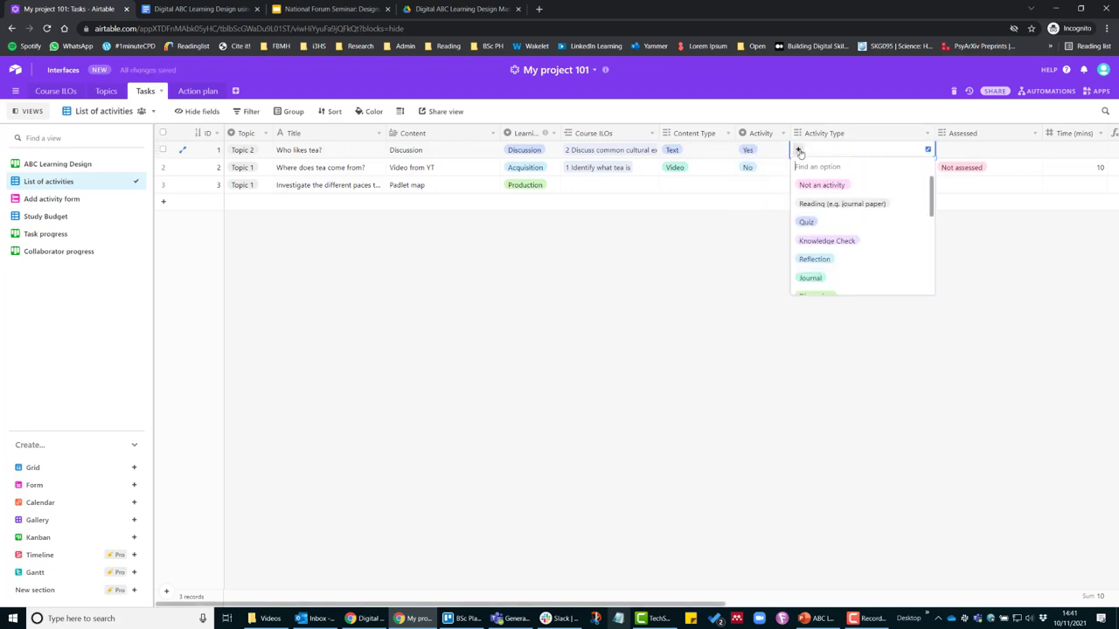
pyautogui.scroll(-2, 845, 225)
pyautogui.click(848, 246)
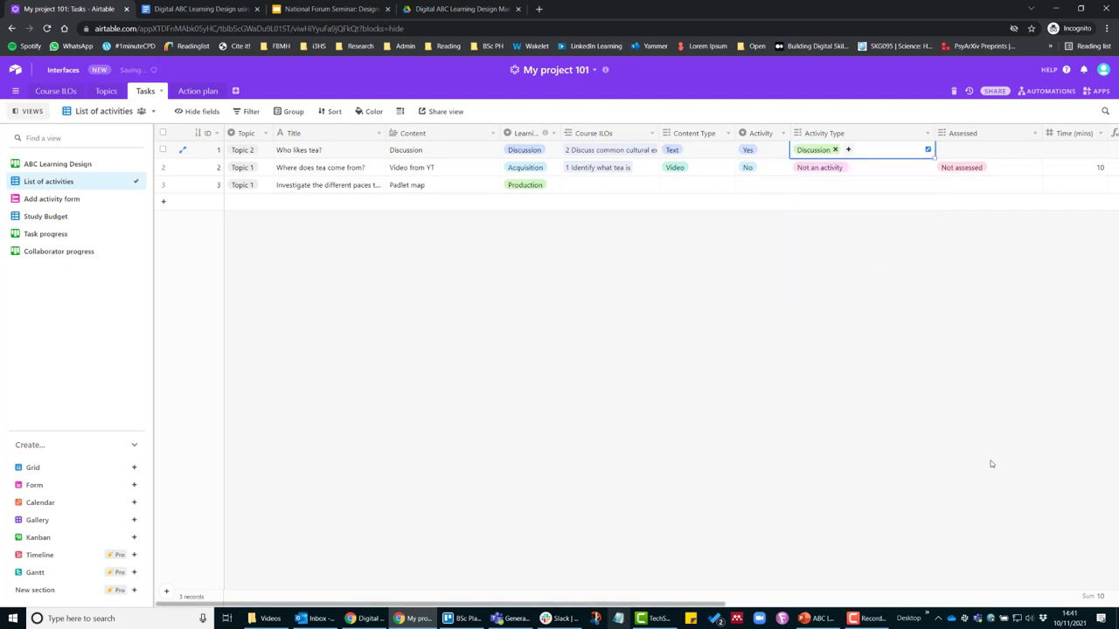
# - Mark row 1 Not assessed, give it 60 minutes, and set its Progress to To do
pyautogui.hscroll(1, 674, 605)
pyautogui.hscroll(5, 675, 606)
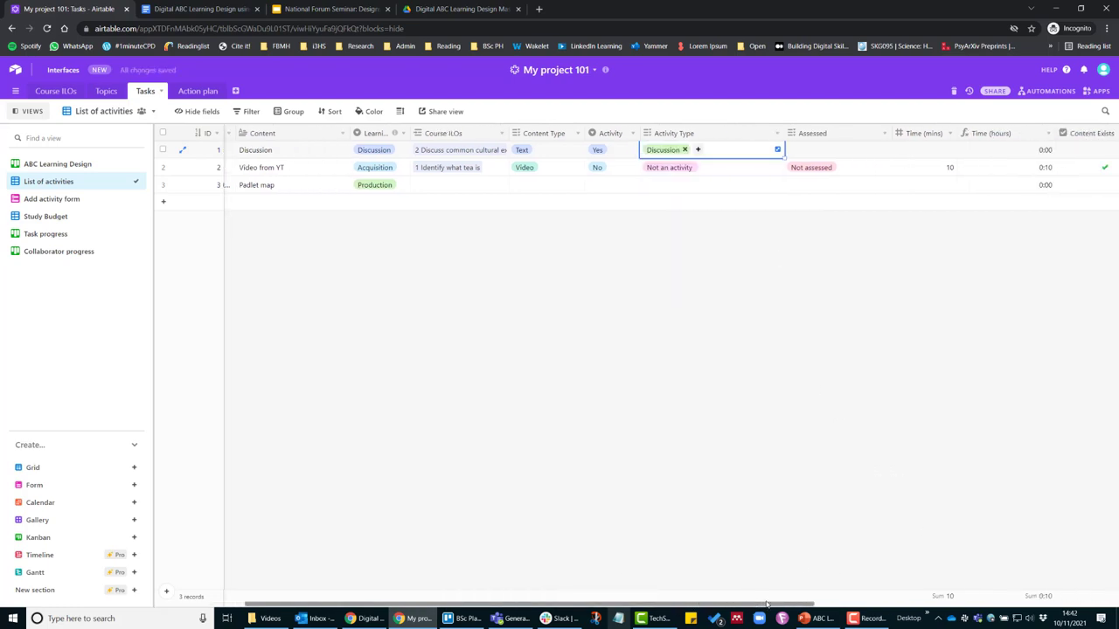
pyautogui.click(647, 150)
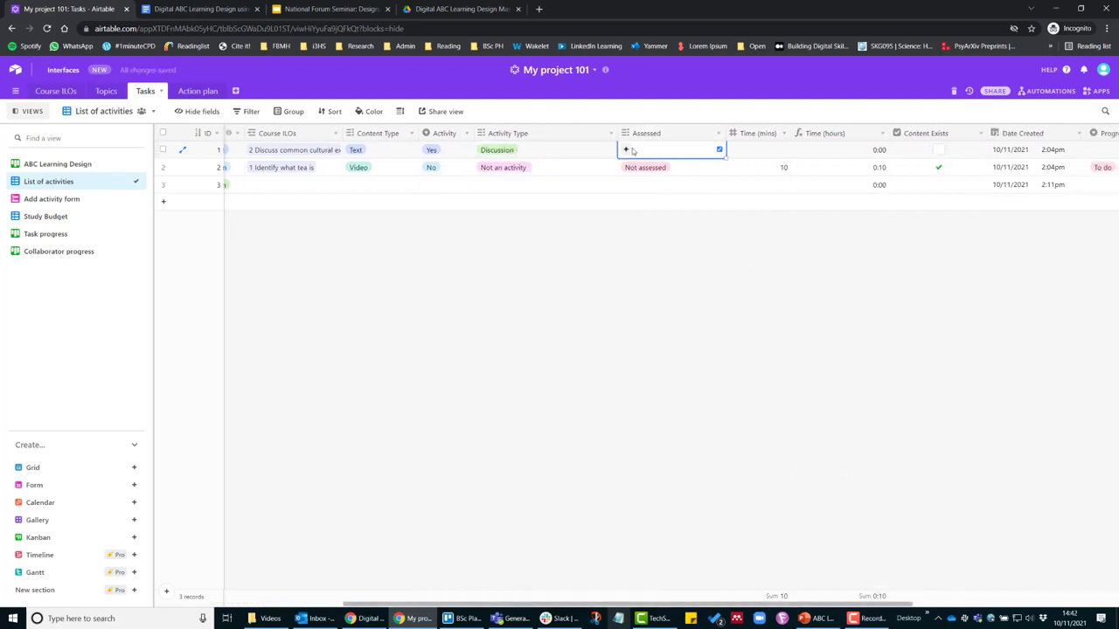
pyautogui.click(626, 151)
pyautogui.click(653, 223)
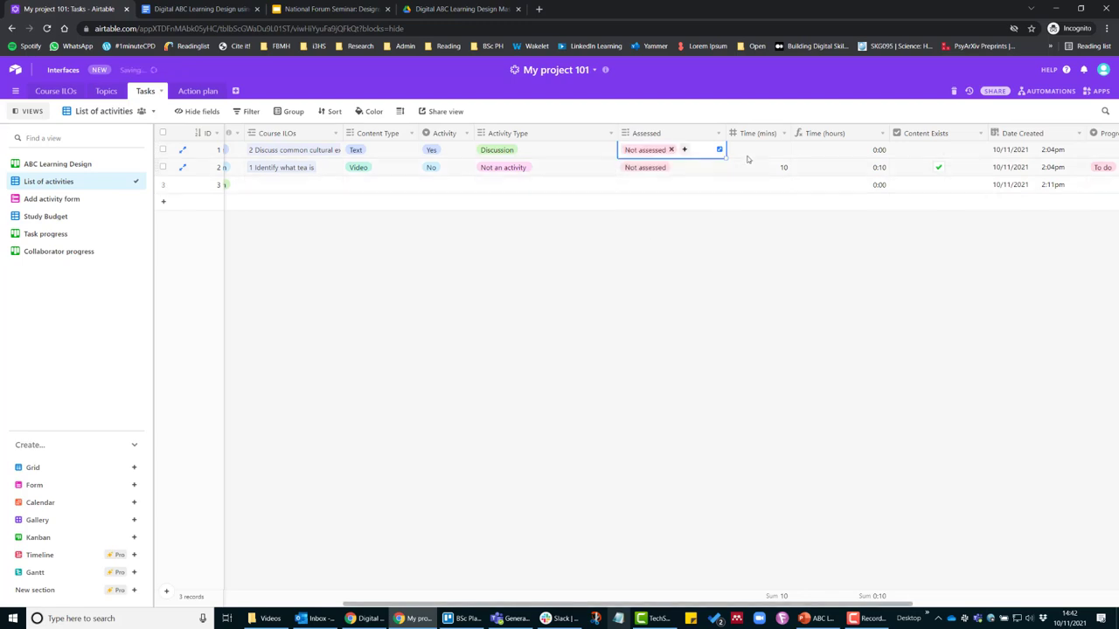
pyautogui.click(769, 155)
pyautogui.write('60')
pyautogui.press('Tab')
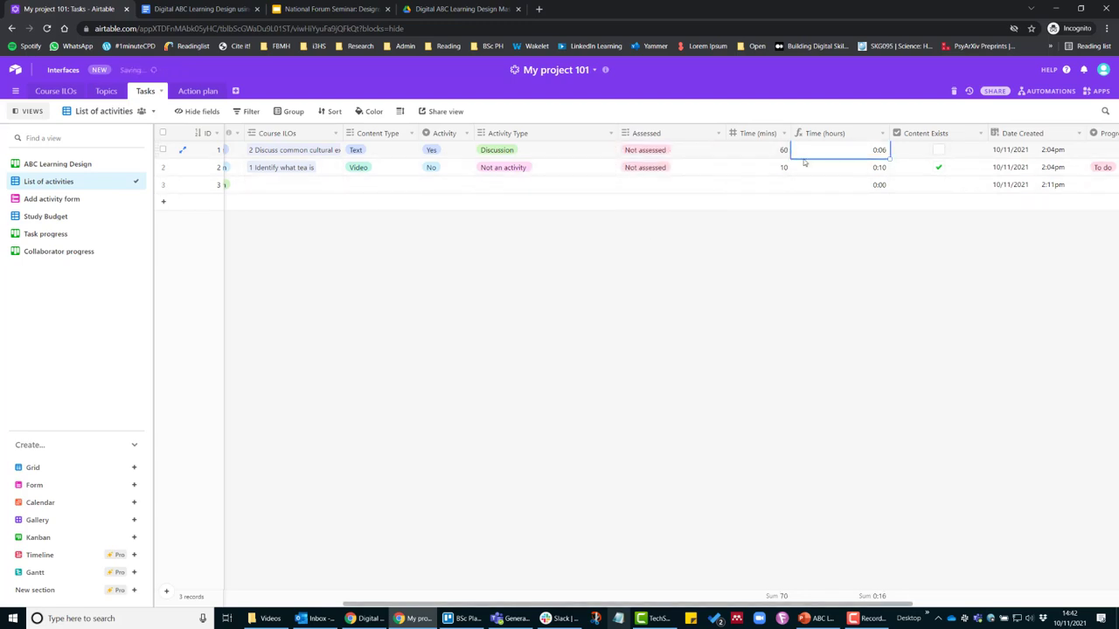
pyautogui.press('Tab')
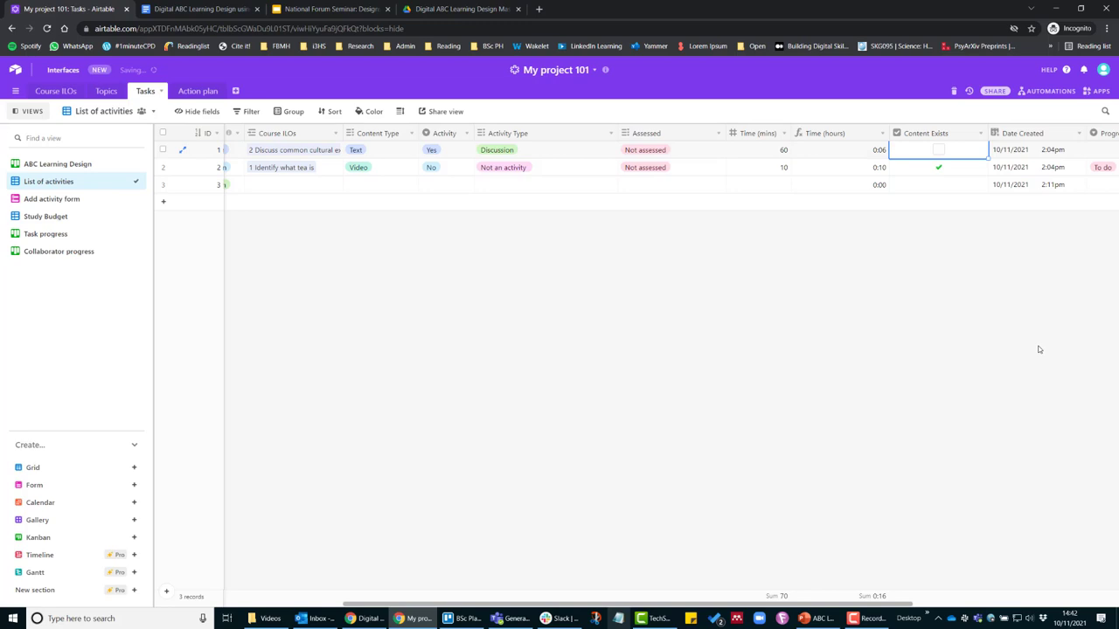
pyautogui.press('Tab')
pyautogui.click(1096, 152)
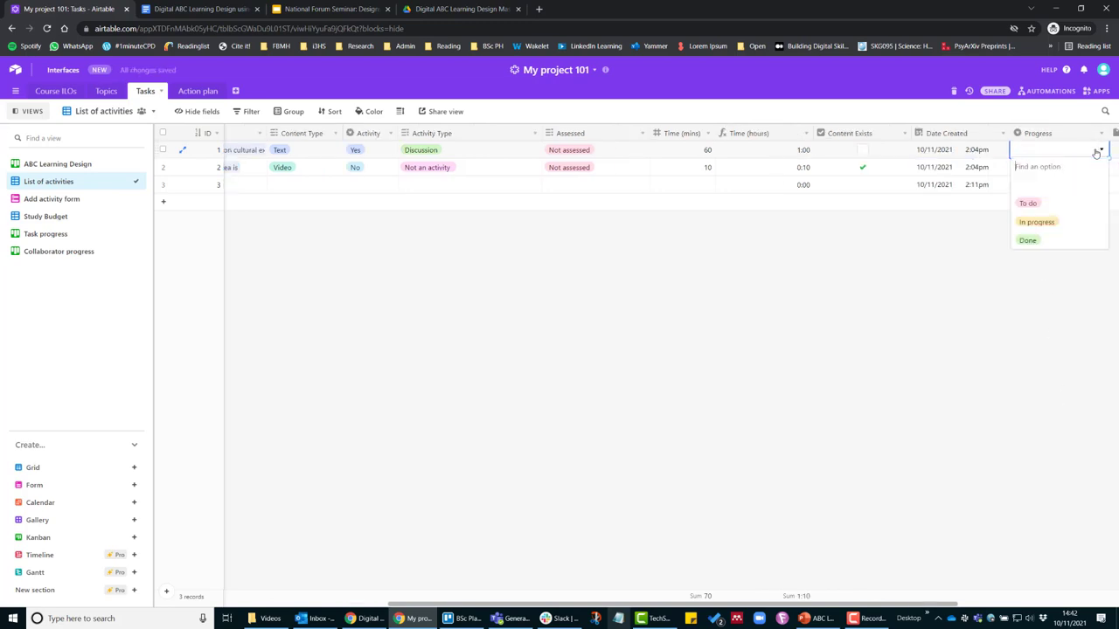
pyautogui.click(1041, 206)
pyautogui.click(1019, 289)
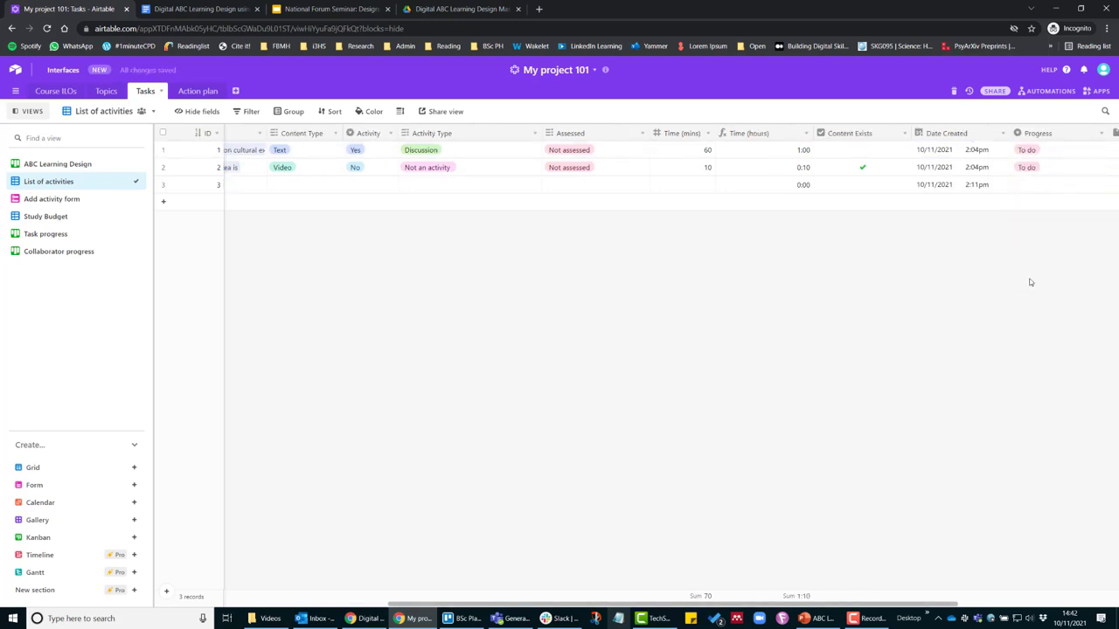
pyautogui.moveTo(635, 605); pyautogui.dragTo(400, 606)
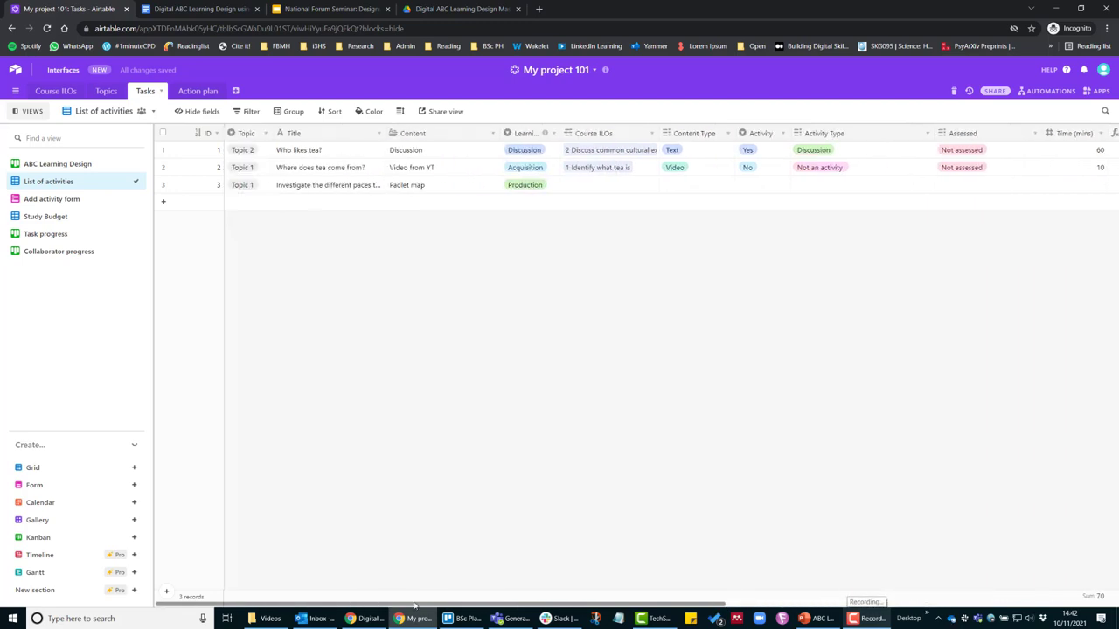
# - Switch to the Add activity form view and open its Share form options for the public link
pyautogui.click(57, 165)
pyautogui.click(48, 181)
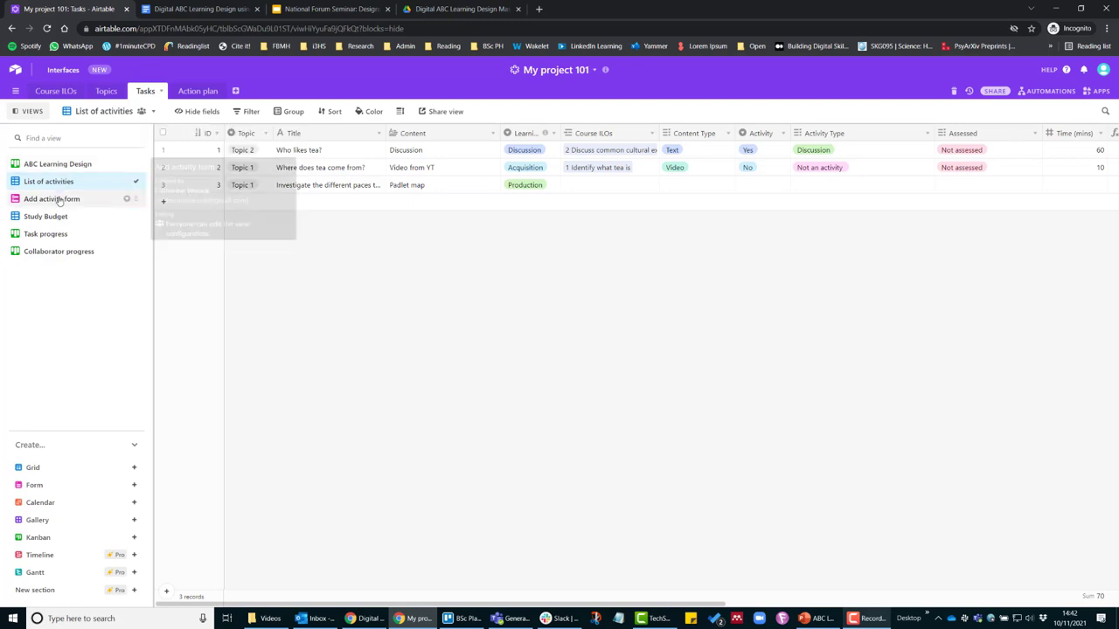
pyautogui.click(59, 199)
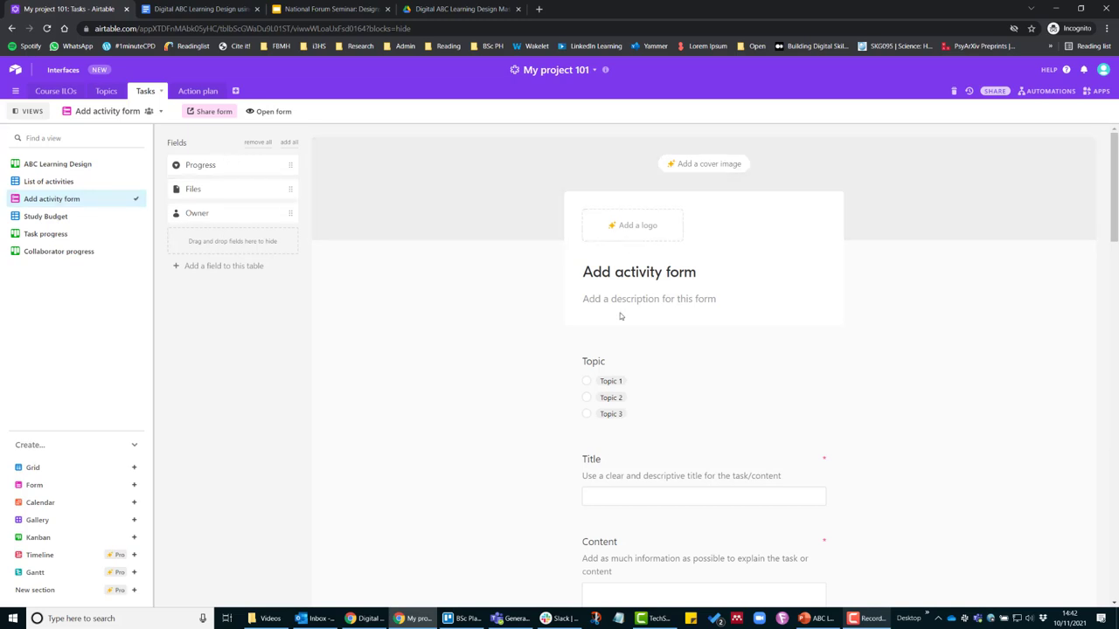
pyautogui.click(213, 117)
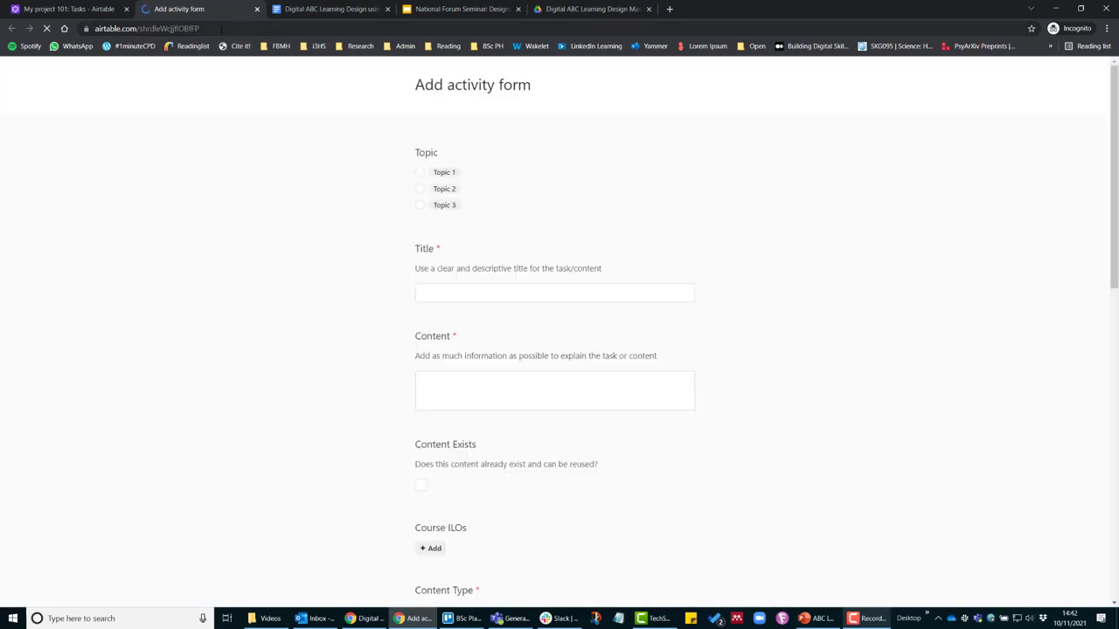
# - Scroll through the public Add activity form to review its fields
pyautogui.click(278, 29)
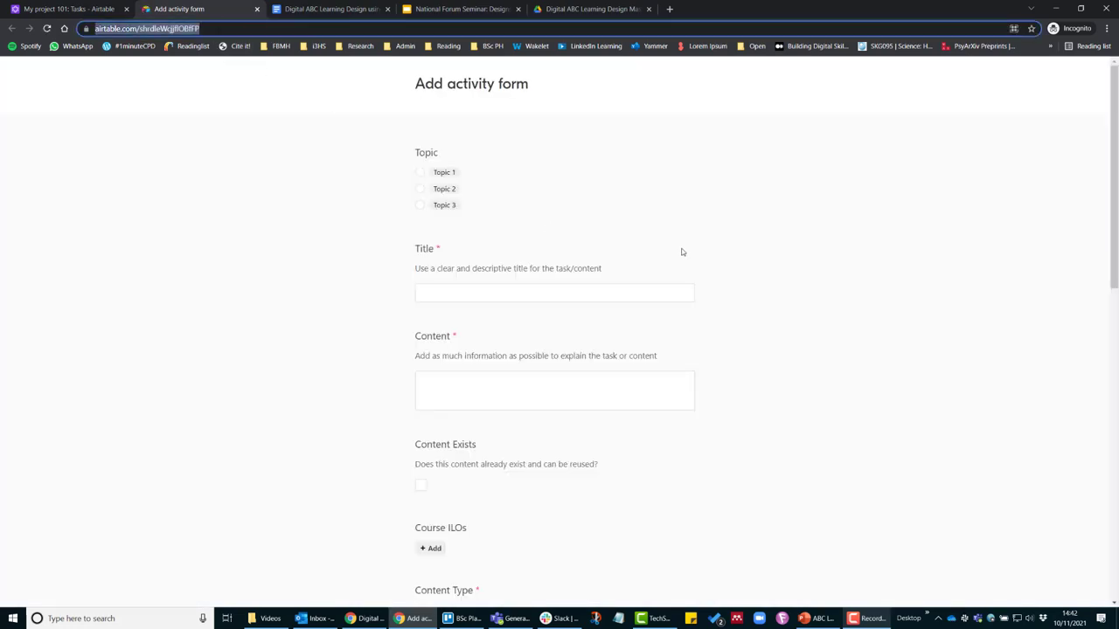
pyautogui.scroll(-6, 783, 335)
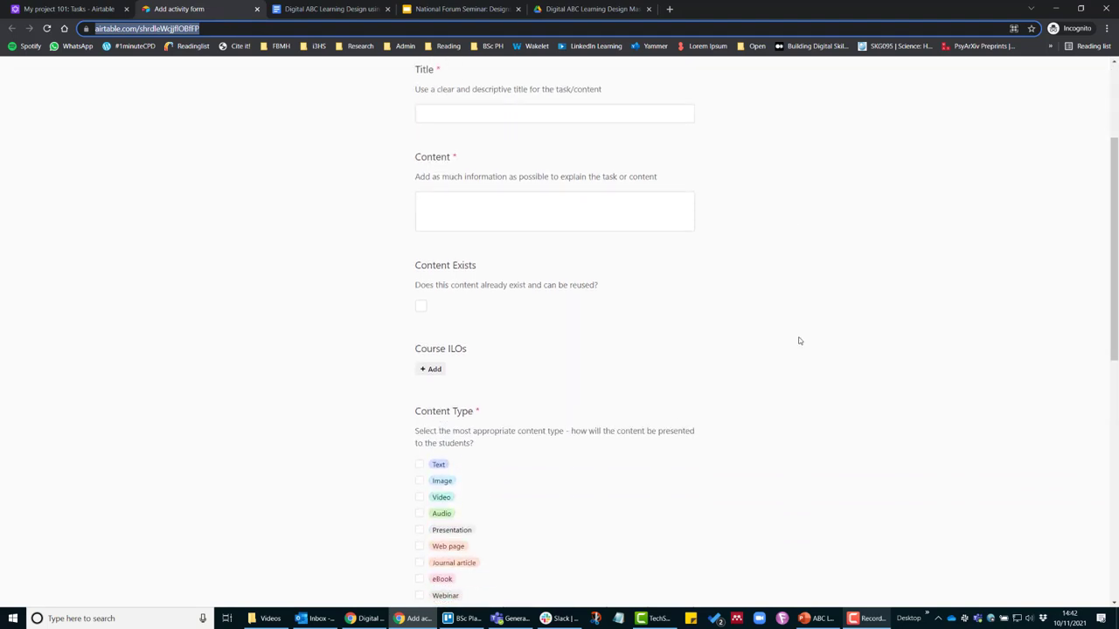
pyautogui.scroll(-2, 814, 345)
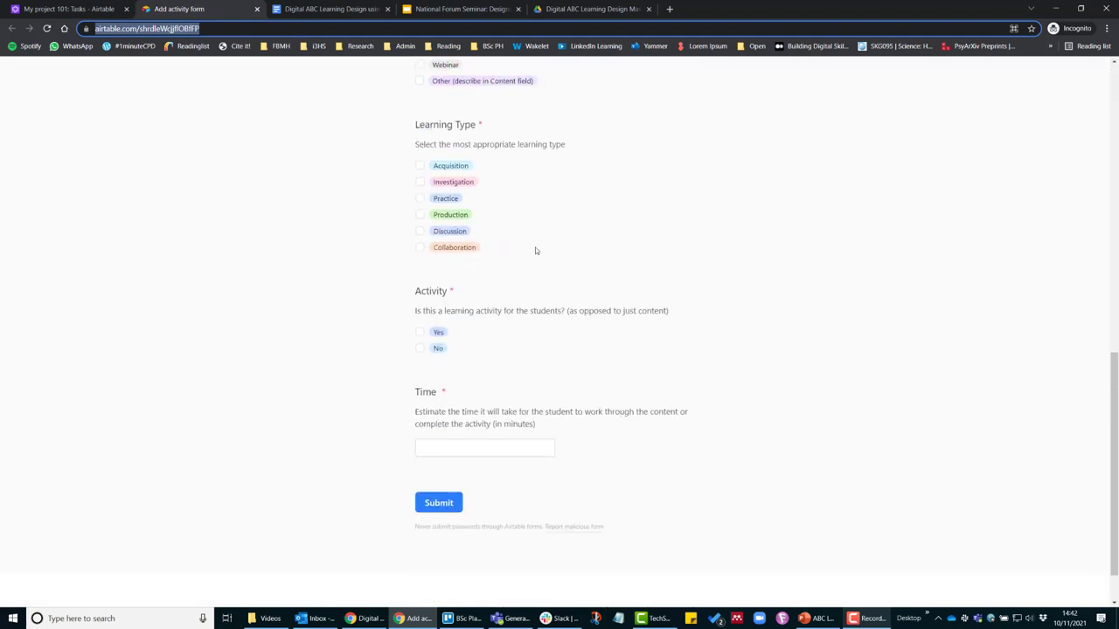
# - Return to the base tab and dismiss the Share form popover and Pro plan prompt
pyautogui.click(85, 11)
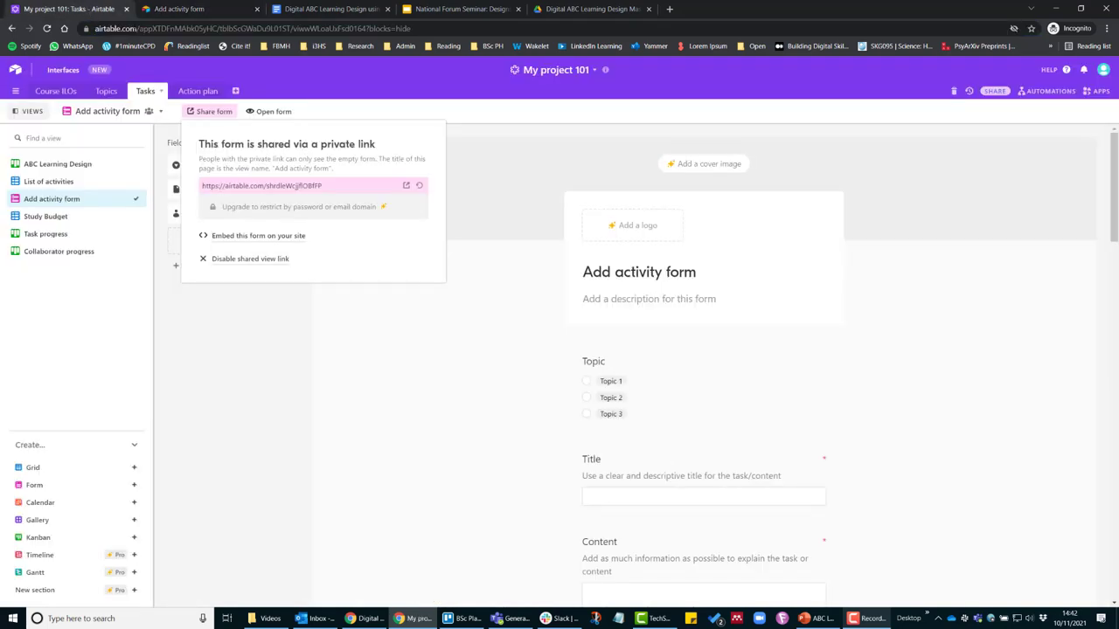
pyautogui.click(490, 197)
pyautogui.click(647, 225)
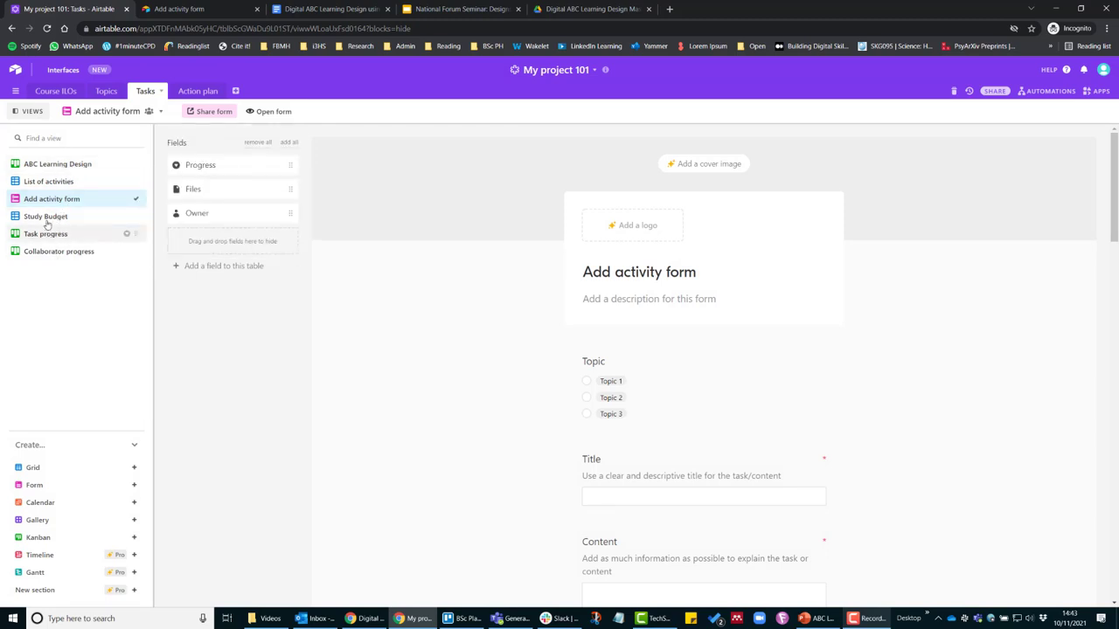
pyautogui.moveTo(46, 221)
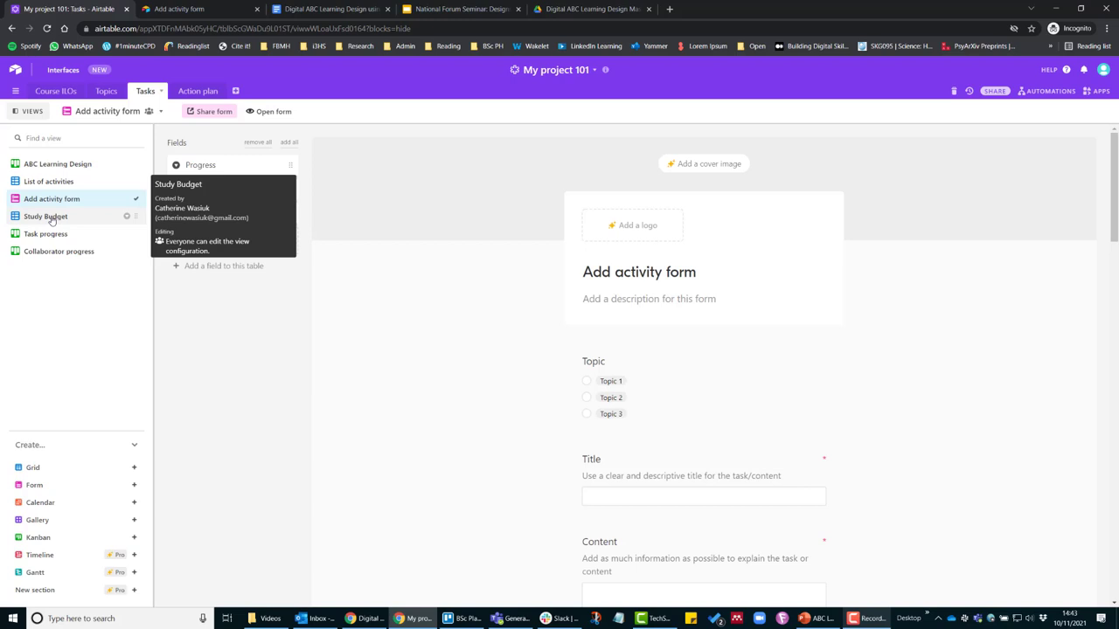
# - Open the Study Budget view showing topic time sums of 0:10 and 1:00
pyautogui.click(51, 220)
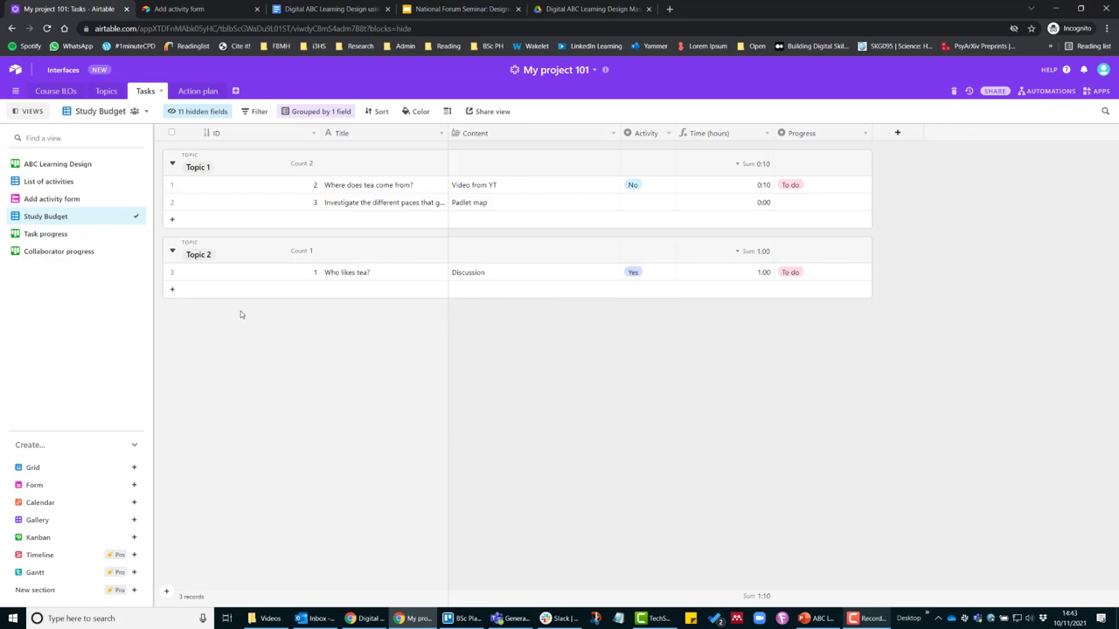
# - On the Task progress board, move task 2 from To do into the Done stack
pyautogui.click(45, 234)
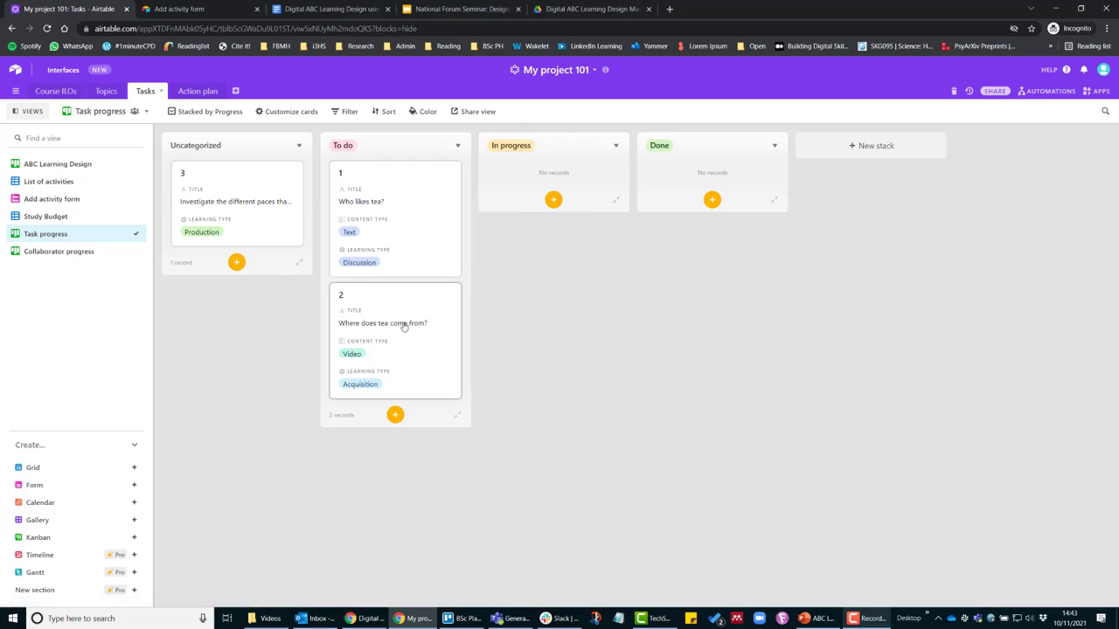
pyautogui.moveTo(387, 302); pyautogui.dragTo(680, 163)
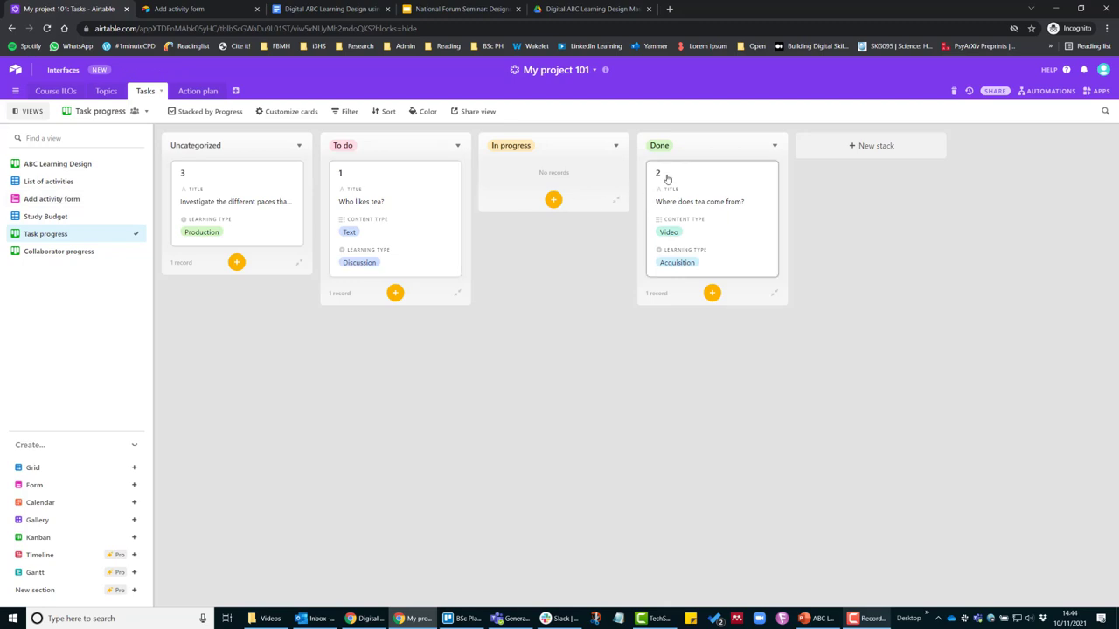
# - Return to the List of activities grid and check task 2's Progress now reads Done
pyautogui.click(57, 181)
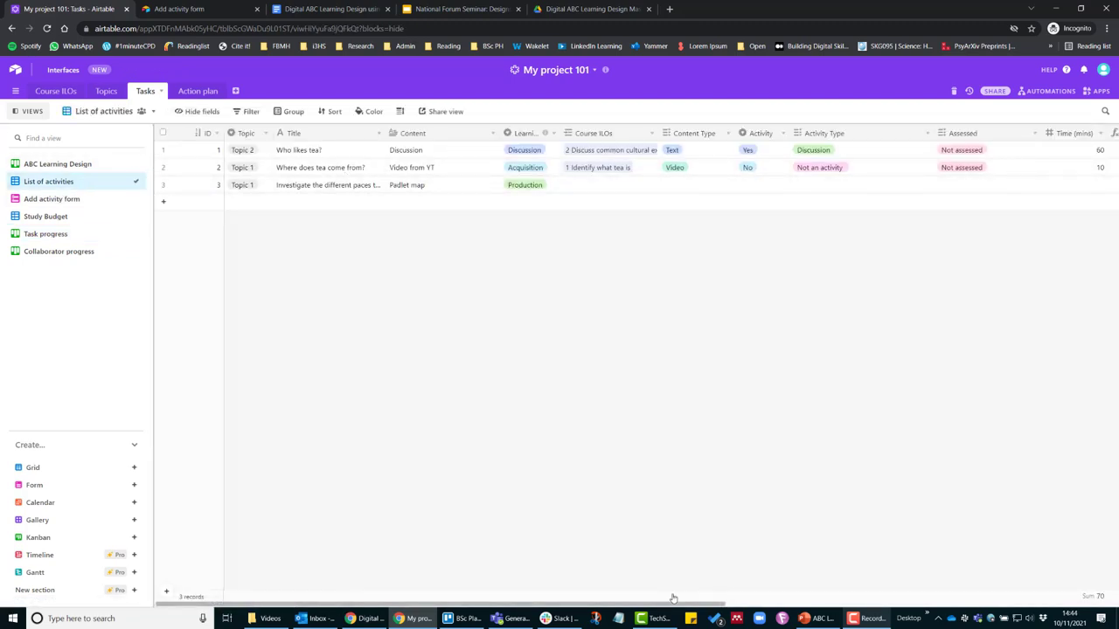
pyautogui.moveTo(673, 599); pyautogui.dragTo(979, 601)
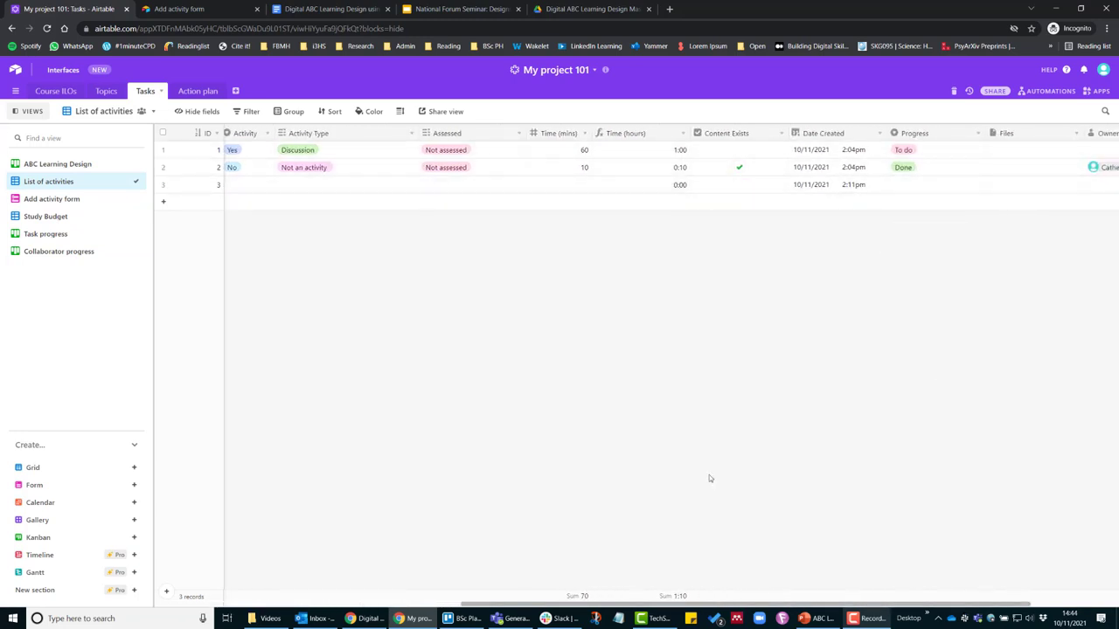
pyautogui.moveTo(559, 604); pyautogui.dragTo(253, 605)
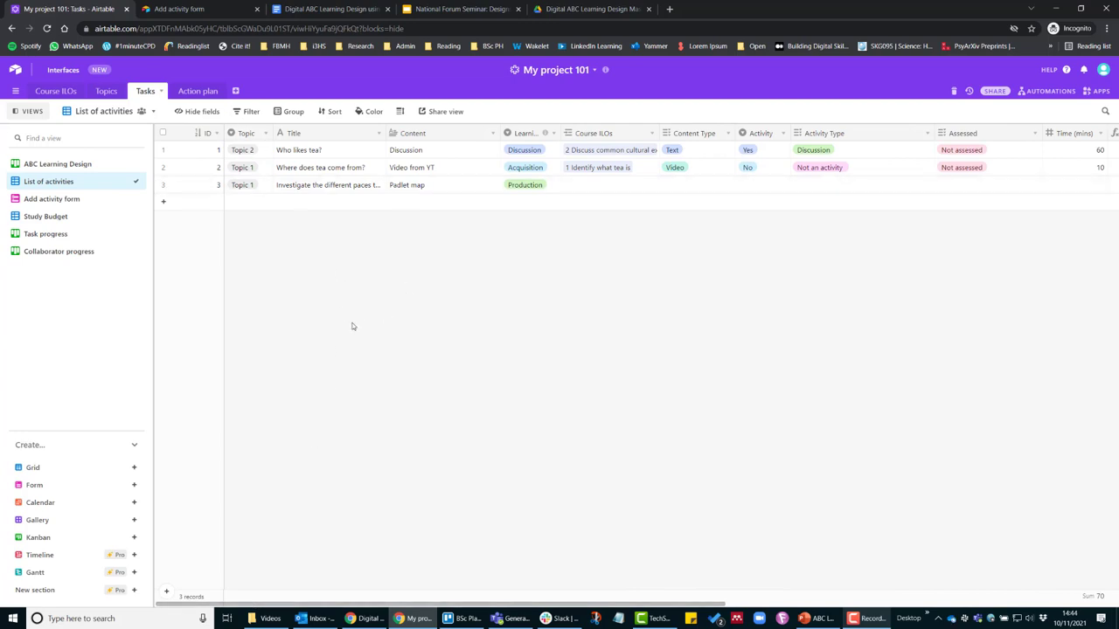
# - On the Collaborator progress board, move task 3 from Unassigned into task 2's owner stack
pyautogui.click(50, 252)
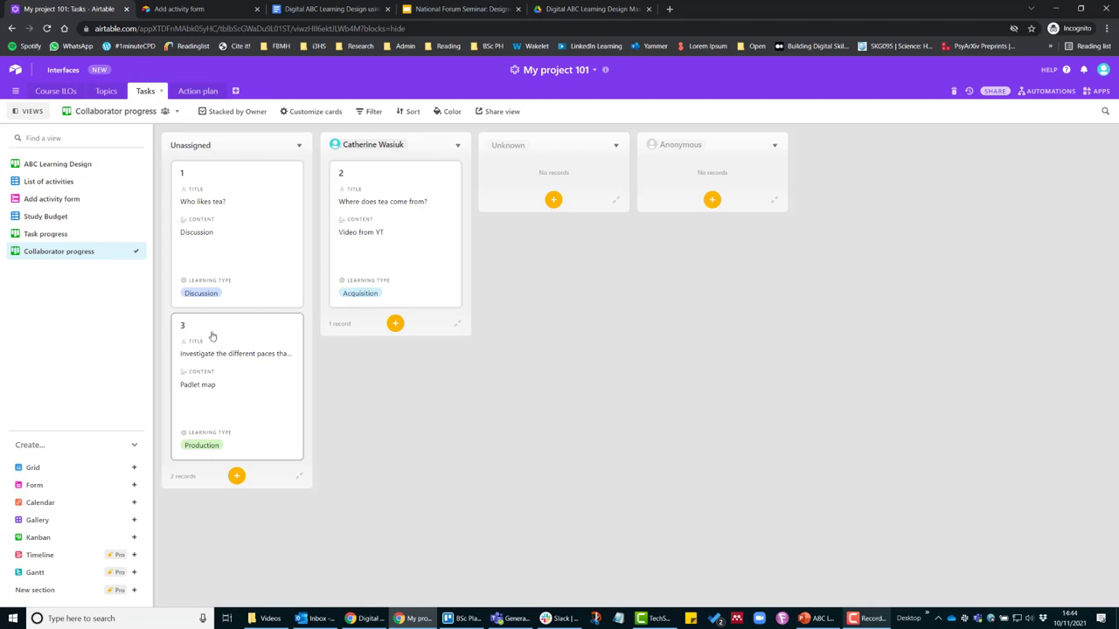
pyautogui.moveTo(225, 330); pyautogui.dragTo(387, 347)
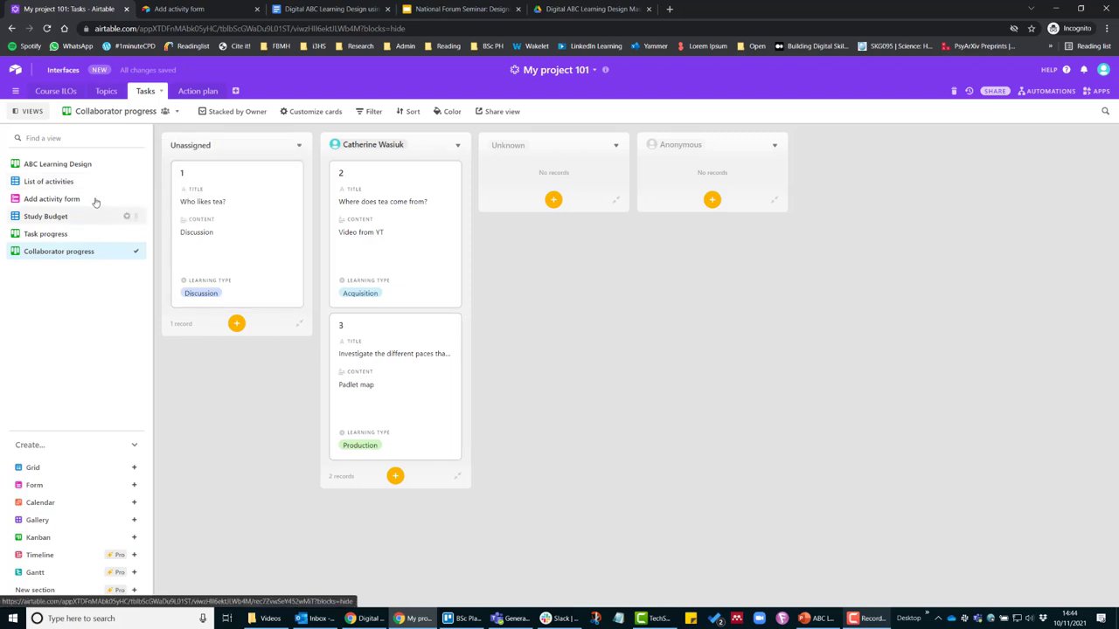
# - Reopen the List of activities grid and scroll to the Owner column to check tasks 2 and 3
pyautogui.click(133, 171)
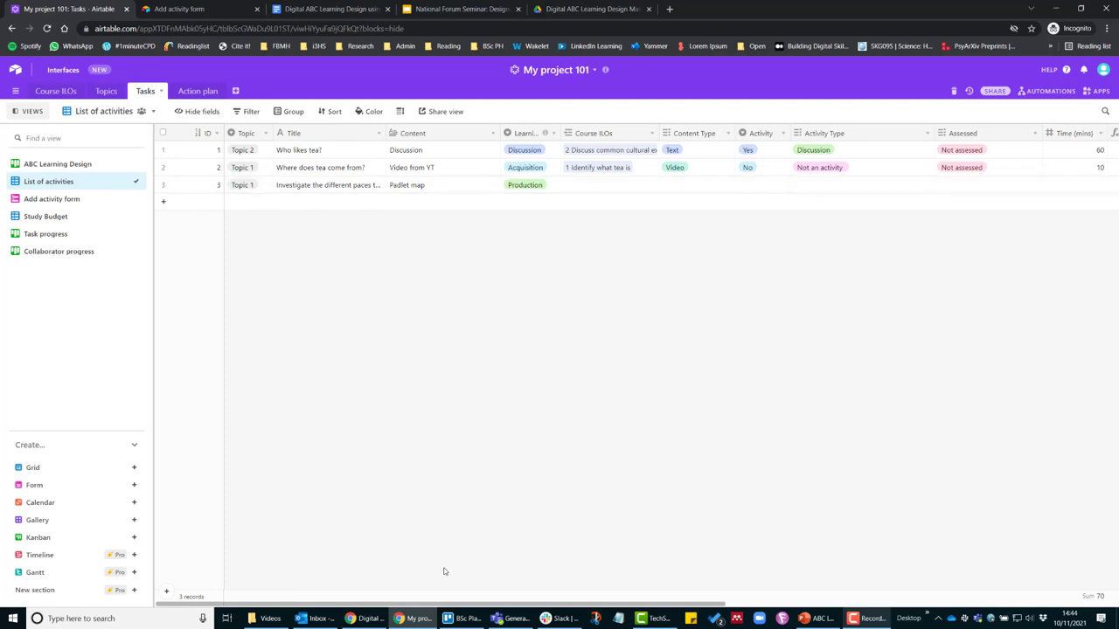
pyautogui.moveTo(547, 604); pyautogui.dragTo(852, 550)
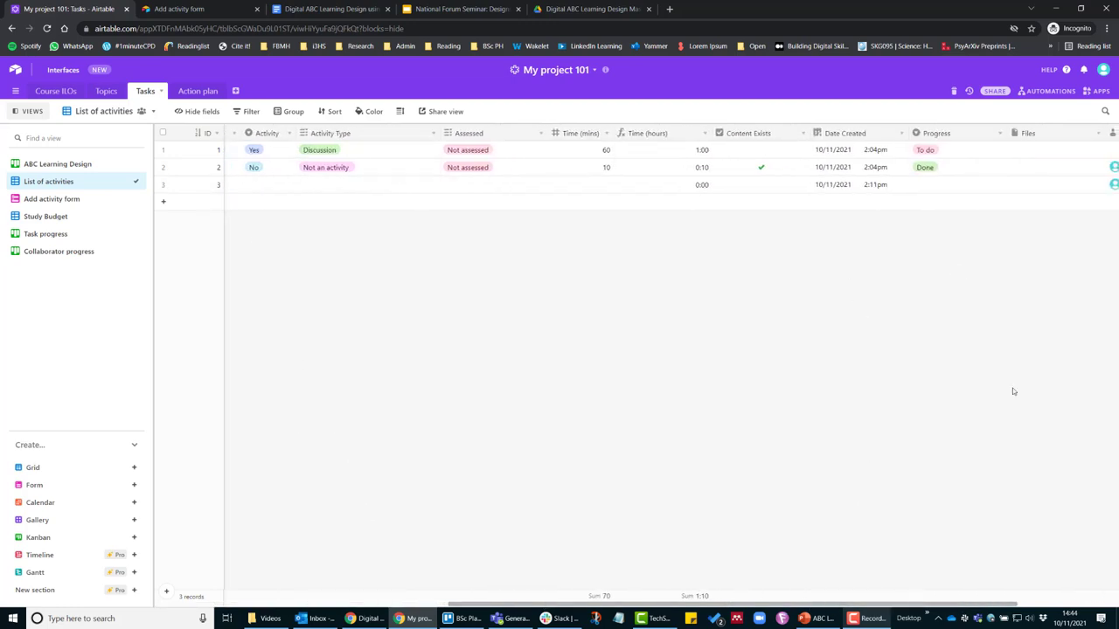
pyautogui.hscroll(3, 1024, 333)
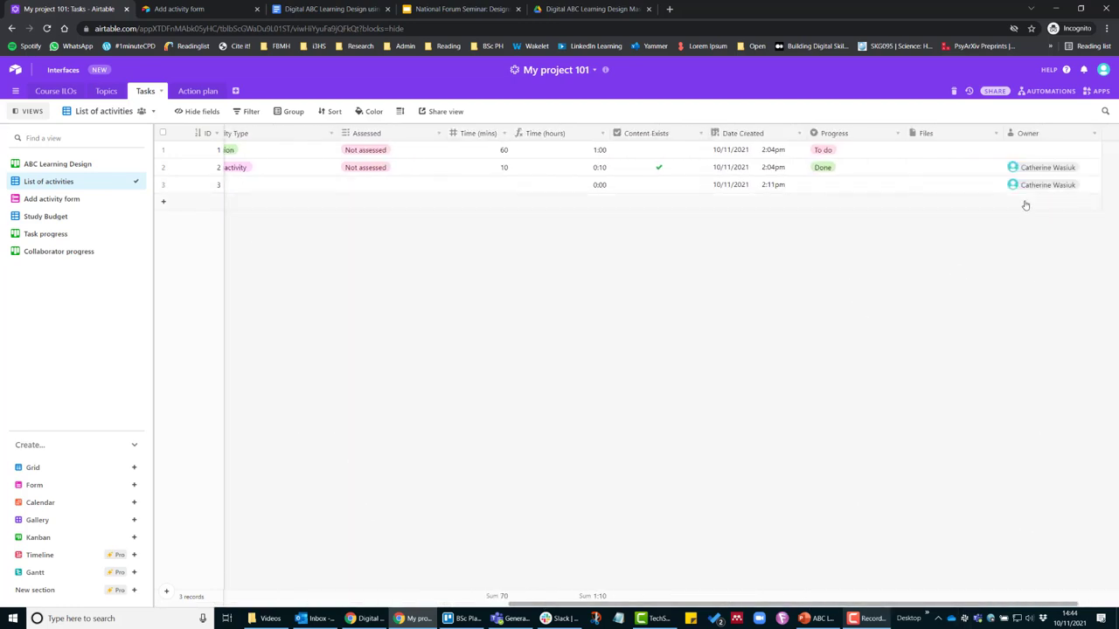